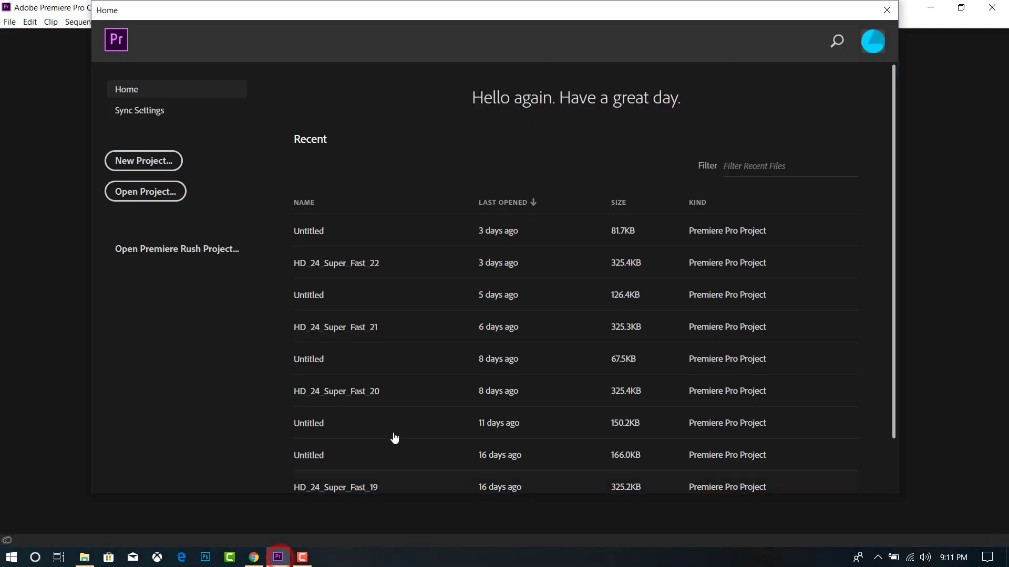
# Start a new Untitled project in Premiere Pro.
pyautogui.click(169, 166)
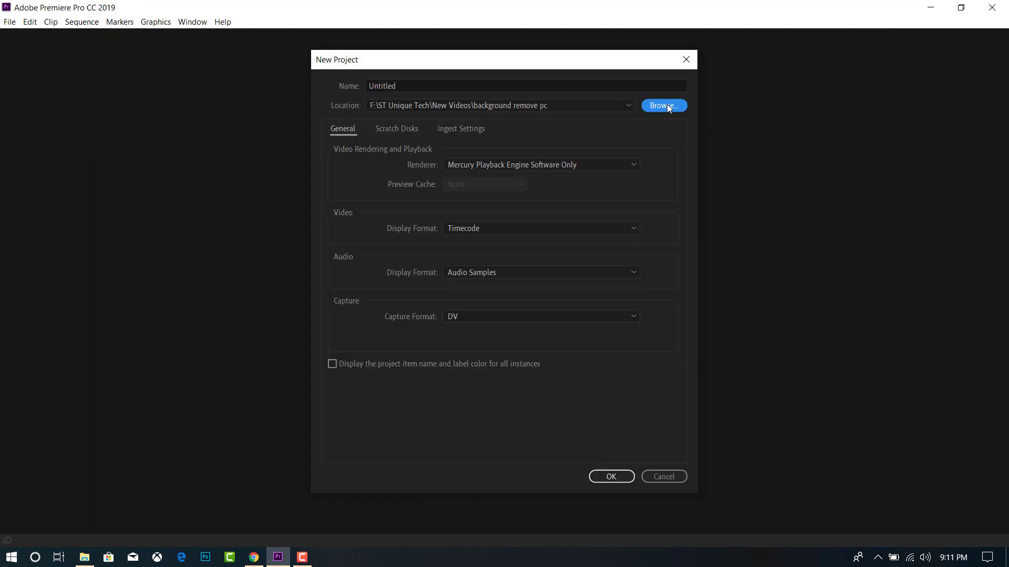
pyautogui.click(606, 478)
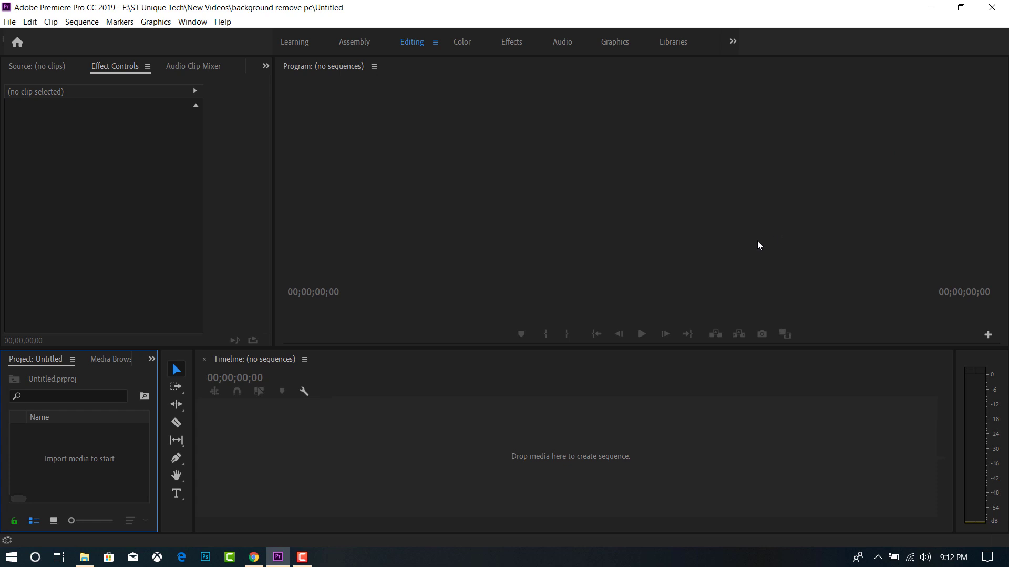
pyautogui.click(85, 556)
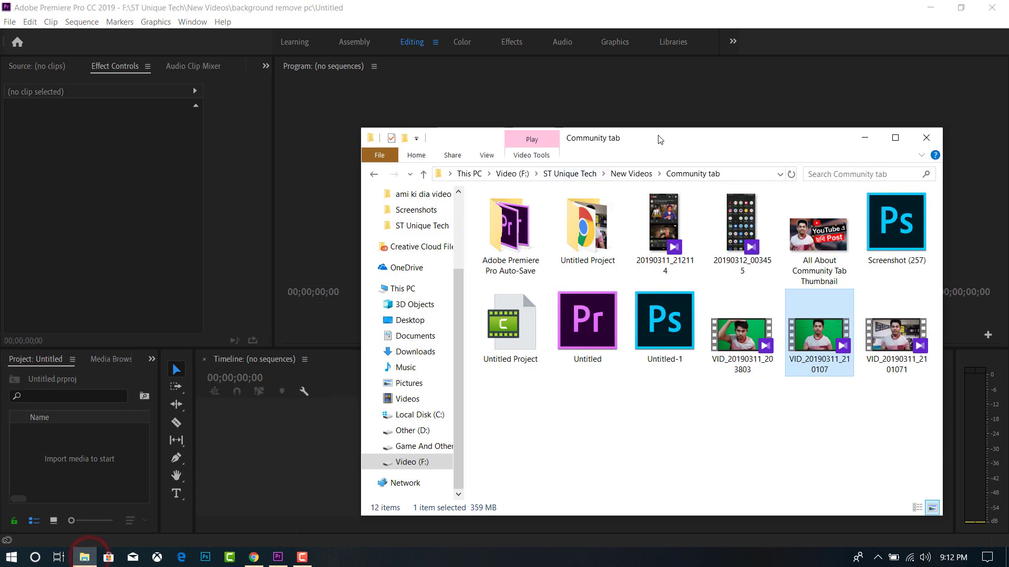
# Import VID_20190311_210107.mp4 from File Explorer into the Project panel and drag it toward the timeline.
pyautogui.moveTo(658, 139); pyautogui.dragTo(749, 100)
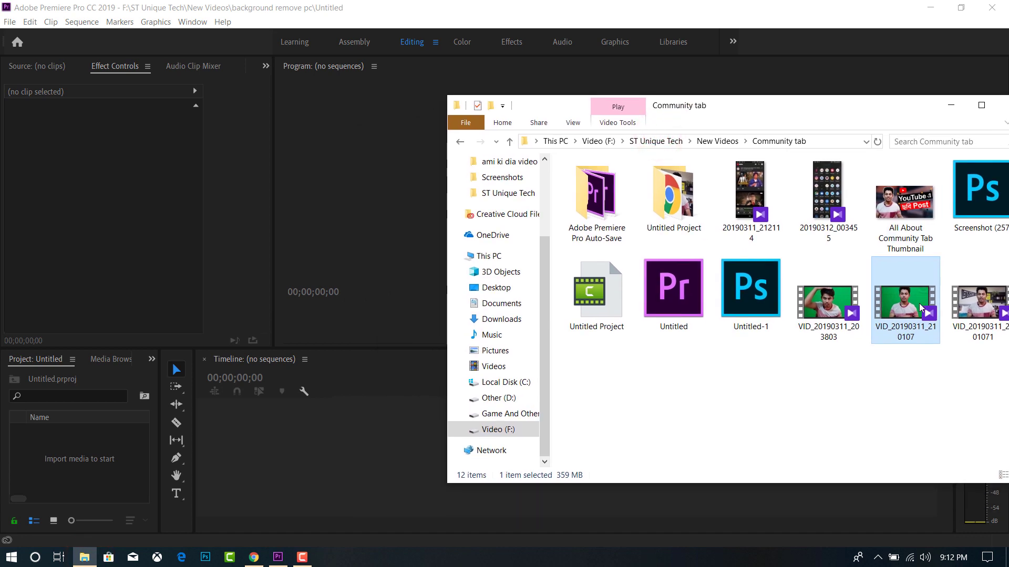
pyautogui.moveTo(919, 309); pyautogui.dragTo(99, 458)
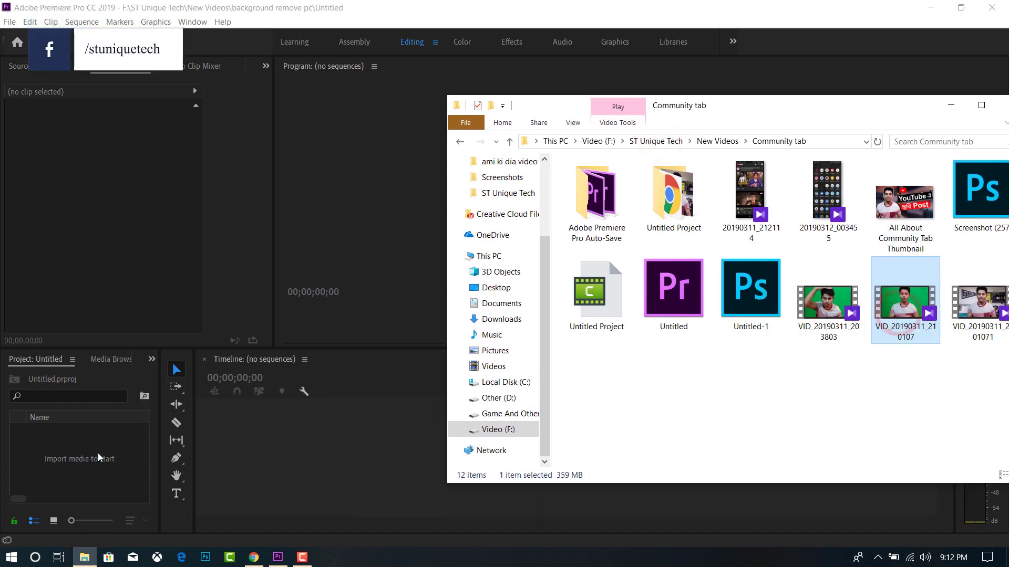
pyautogui.click(65, 437)
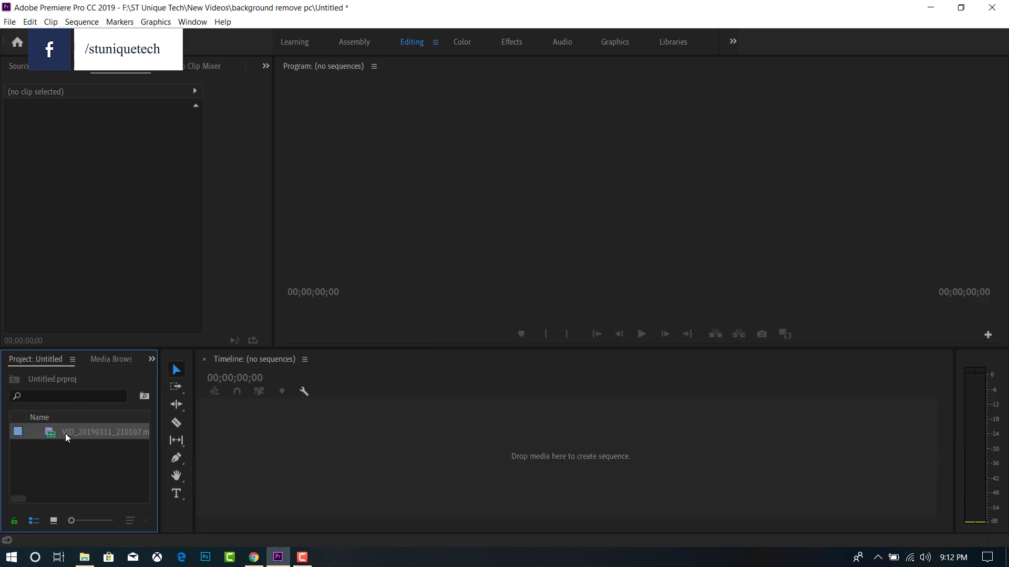
pyautogui.moveTo(59, 430); pyautogui.dragTo(336, 452)
# Make a sequence from VID_20190311_210107 and apply Ultra Key, found by searching 'ultra key'.
pyautogui.click(440, 394)
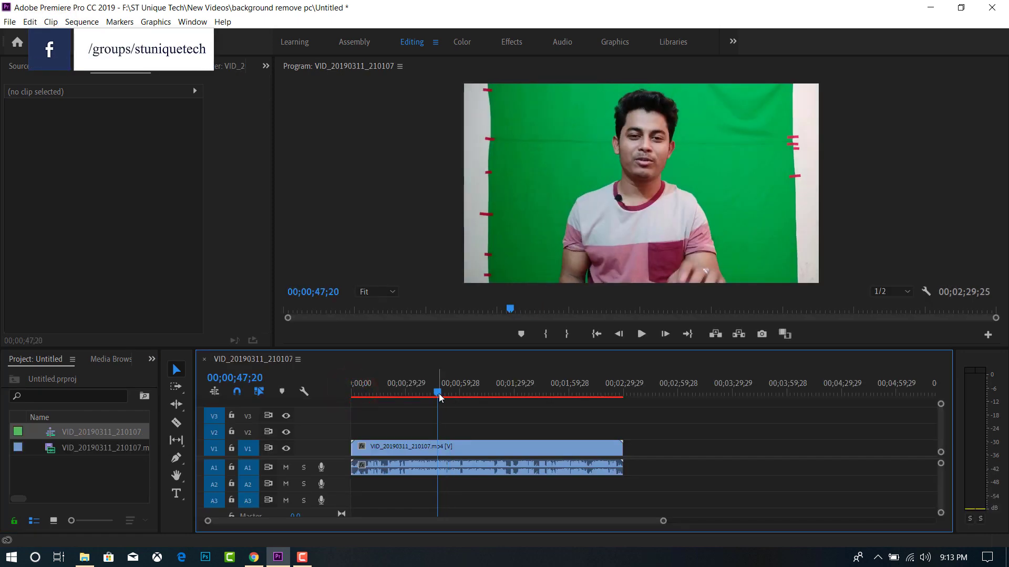
pyautogui.click(507, 43)
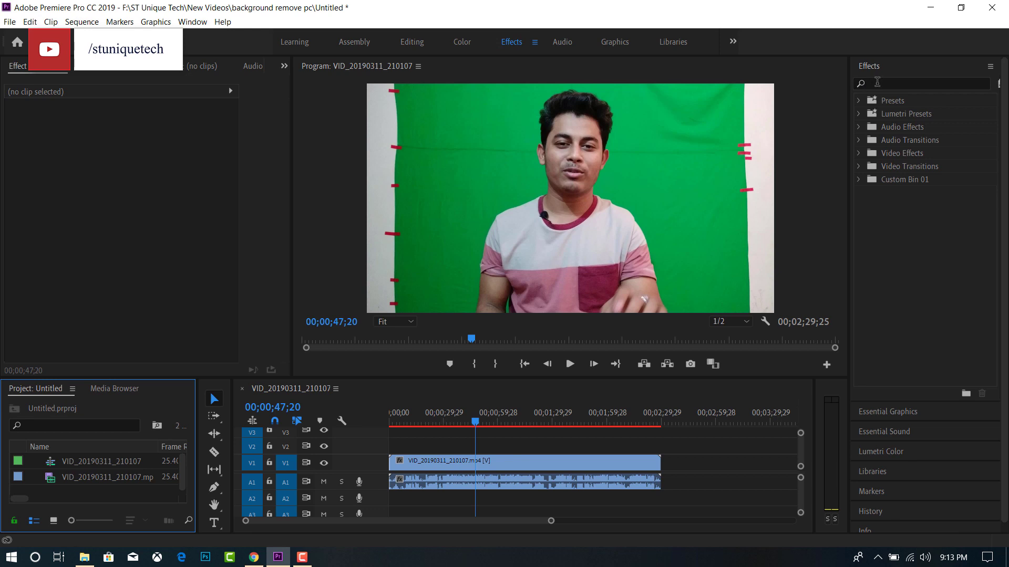
pyautogui.click(877, 82)
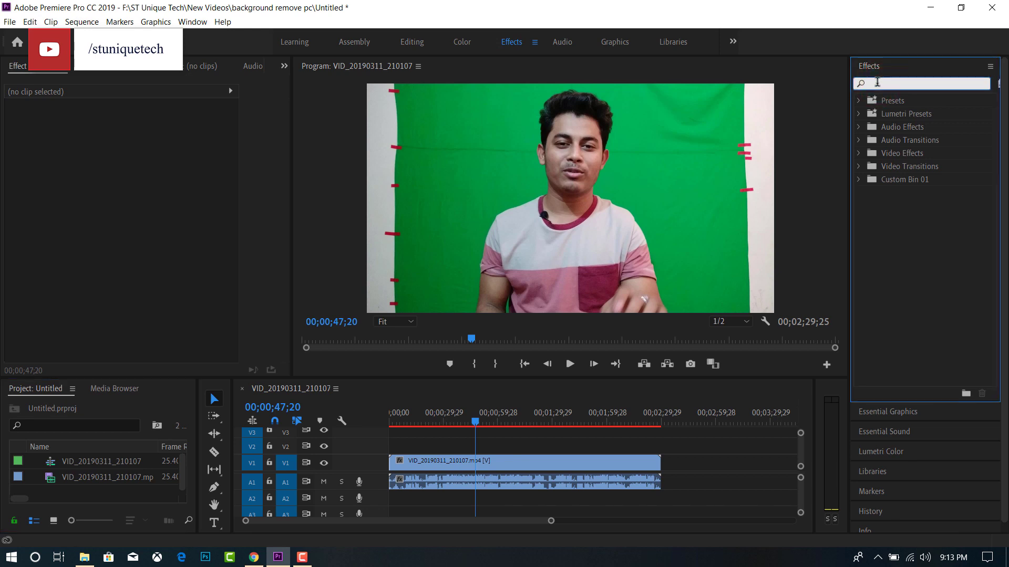
pyautogui.write('ultra')
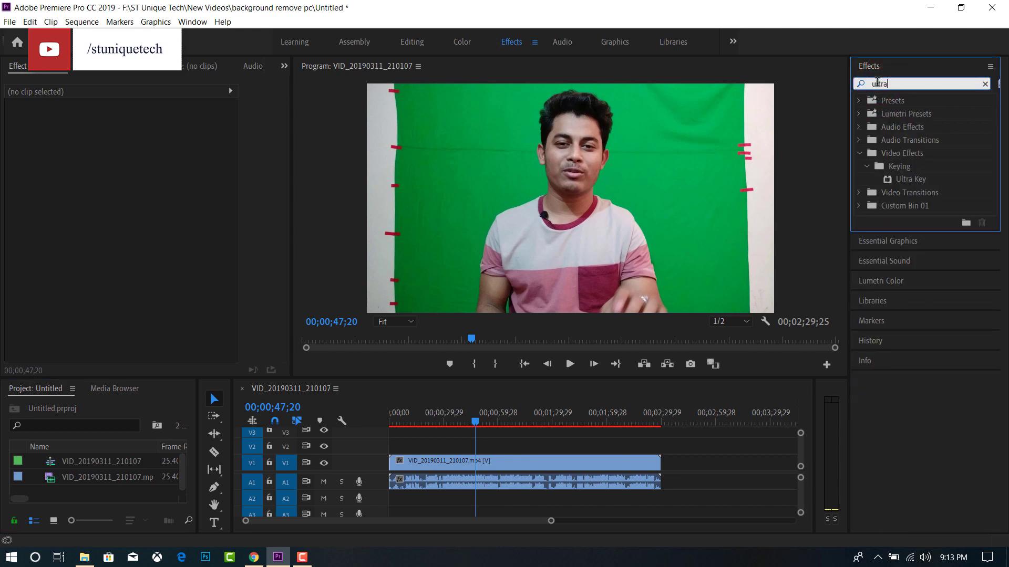
pyautogui.write(' key')
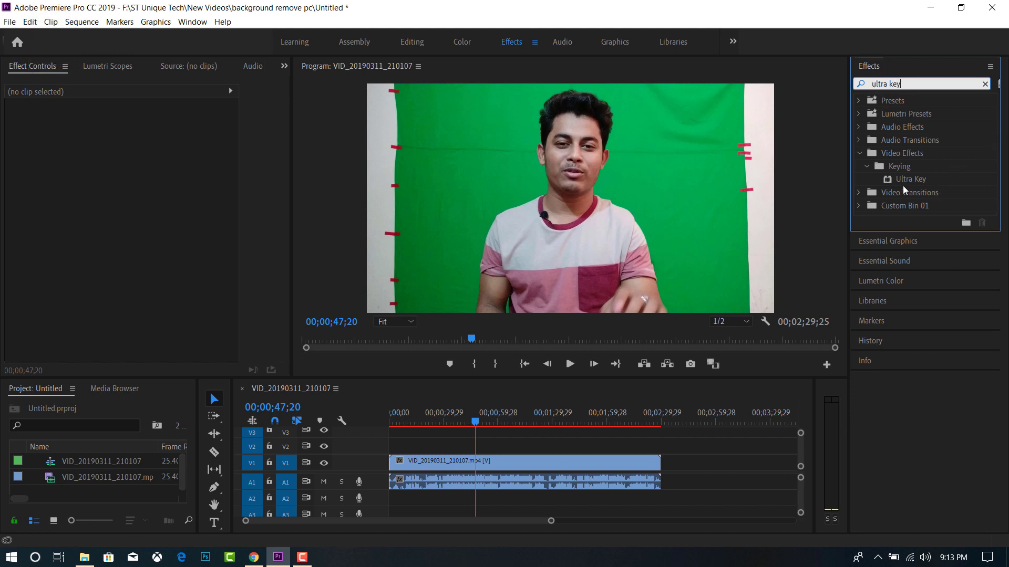
pyautogui.moveTo(903, 180); pyautogui.dragTo(449, 458)
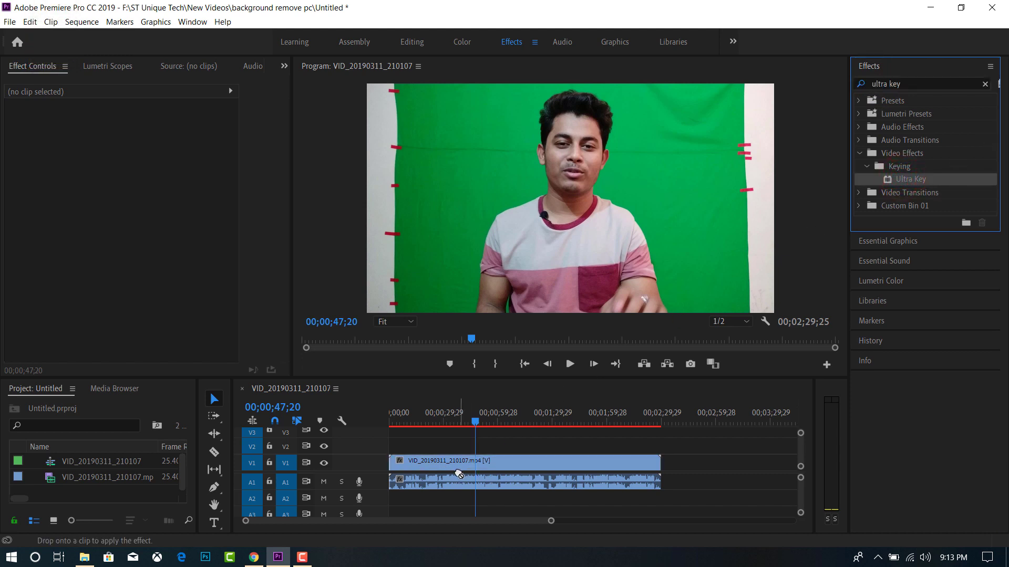
pyautogui.moveTo(446, 461); pyautogui.dragTo(448, 462)
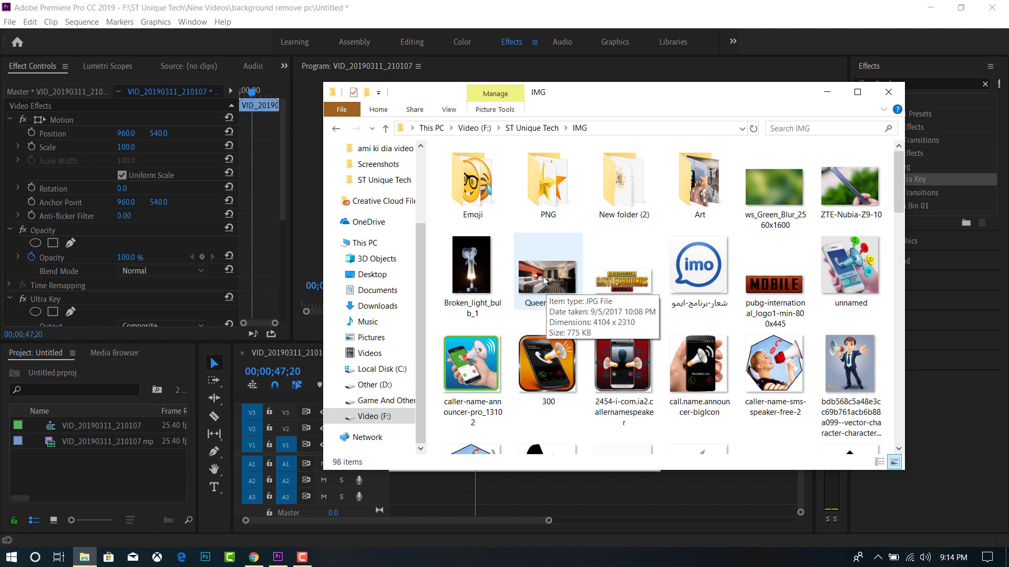
# Drag Queen-Room.jpg from the IMG folder into the Project panel.
pyautogui.moveTo(543, 281); pyautogui.dragTo(97, 475)
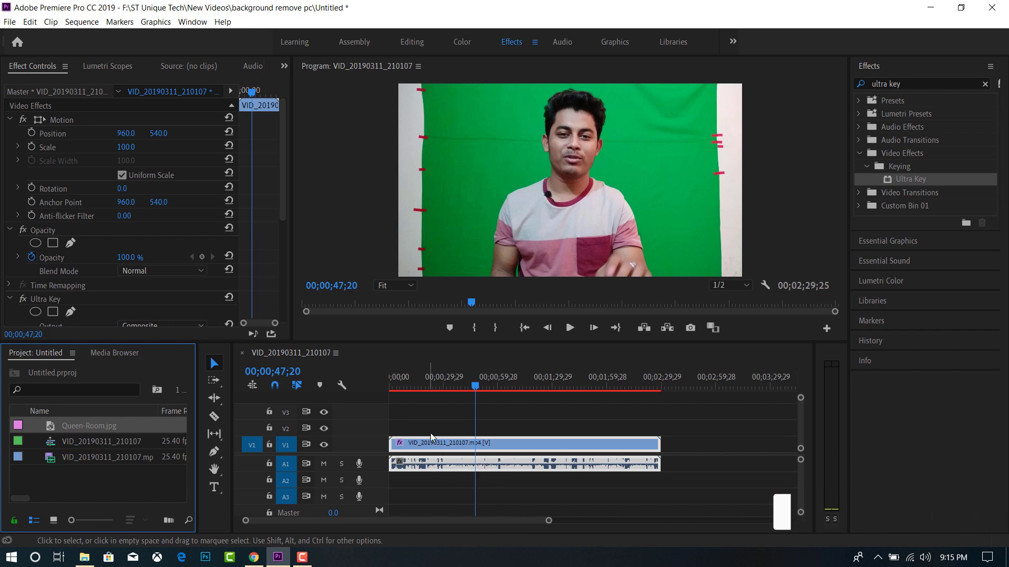
# Lift the green-screen clip to V3 and lay Queen-Room.jpg on V1 at the timeline start.
pyautogui.click(420, 445)
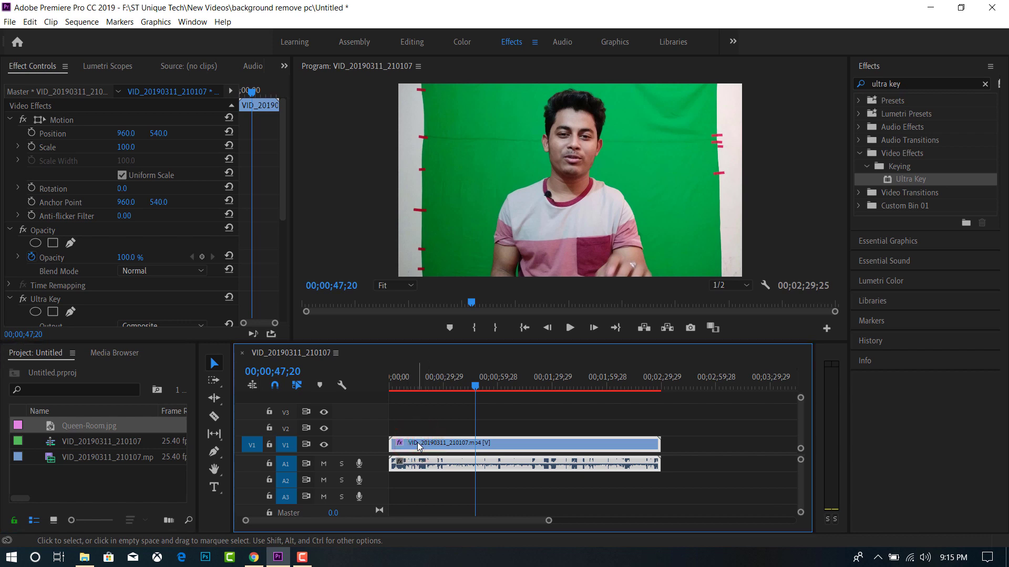
pyautogui.moveTo(418, 445); pyautogui.dragTo(414, 419)
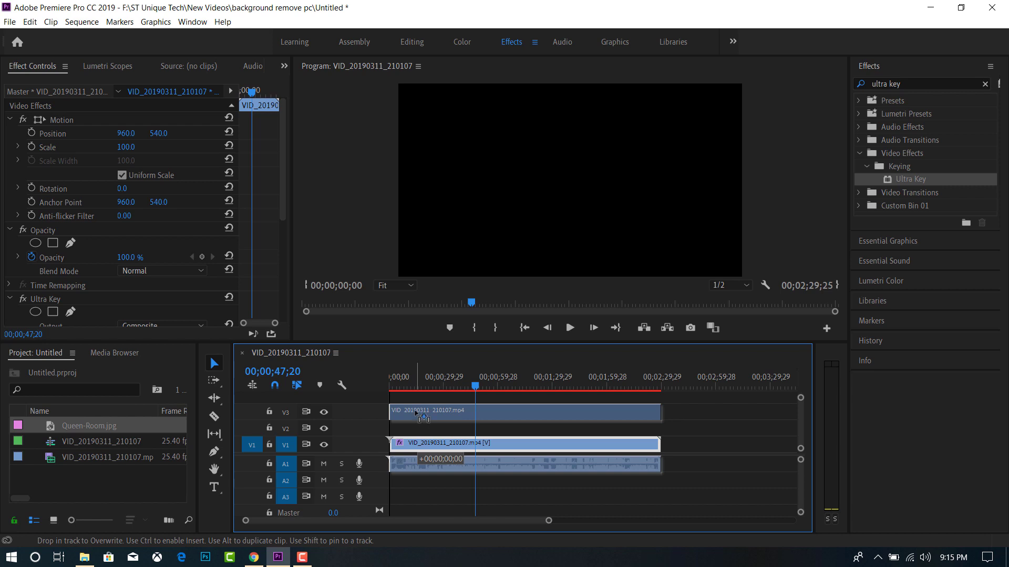
pyautogui.moveTo(415, 417); pyautogui.dragTo(415, 417)
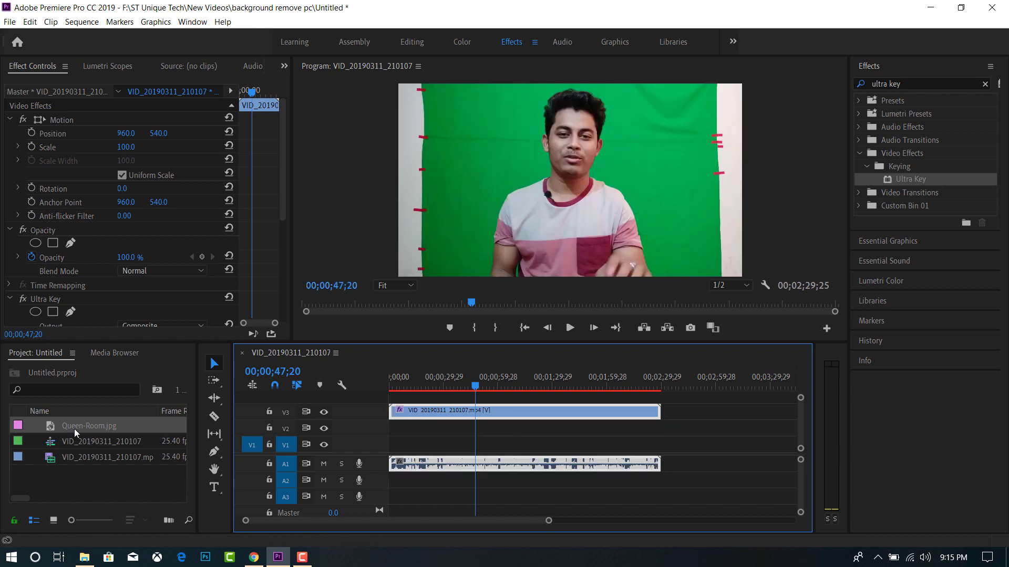
pyautogui.moveTo(60, 426)
pyautogui.mouseDown()
pyautogui.moveTo(383, 454)
pyautogui.moveTo(659, 443)
pyautogui.mouseUp()
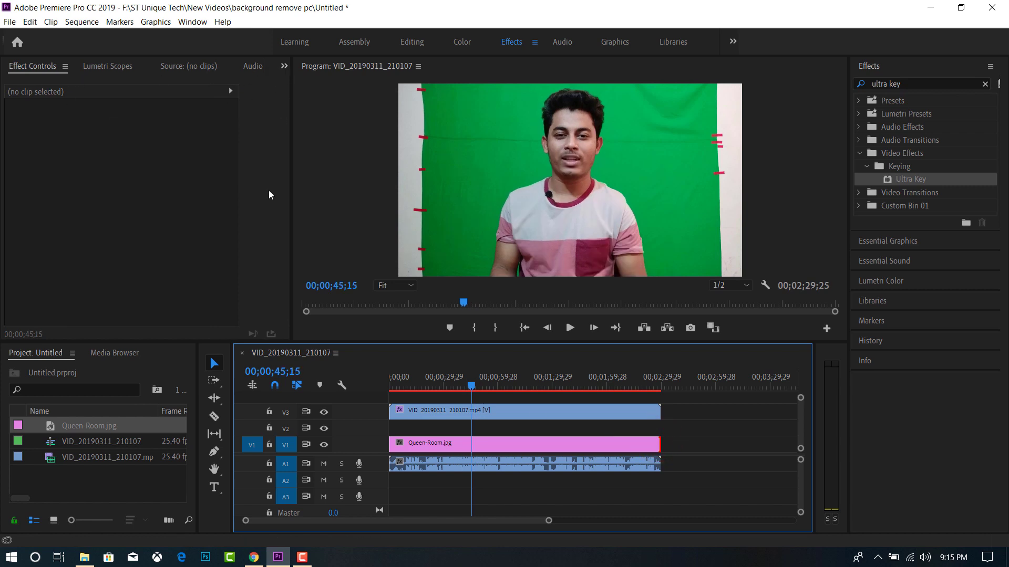
# Sample the green backdrop with Ultra Key's Key Color eyedropper to reveal the hotel room.
pyautogui.click(415, 411)
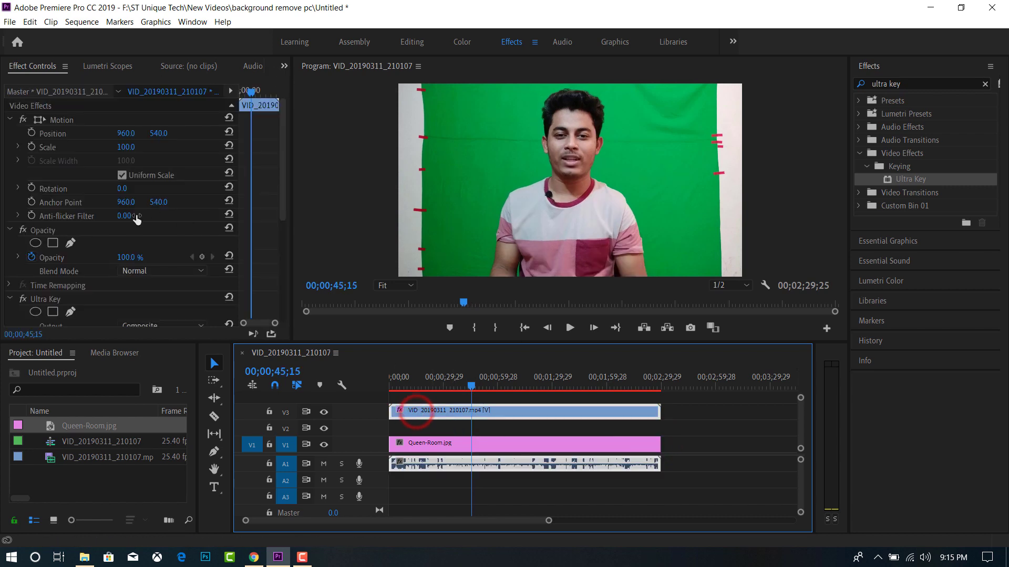
pyautogui.scroll(-3, 22, 297)
pyautogui.scroll(-2, 103, 303)
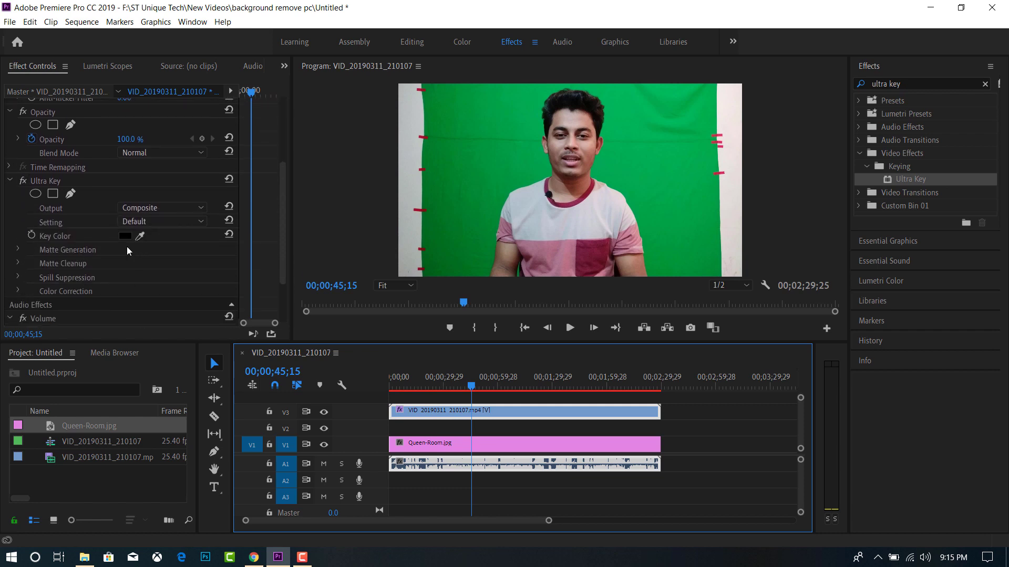
pyautogui.click(140, 236)
pyautogui.click(142, 235)
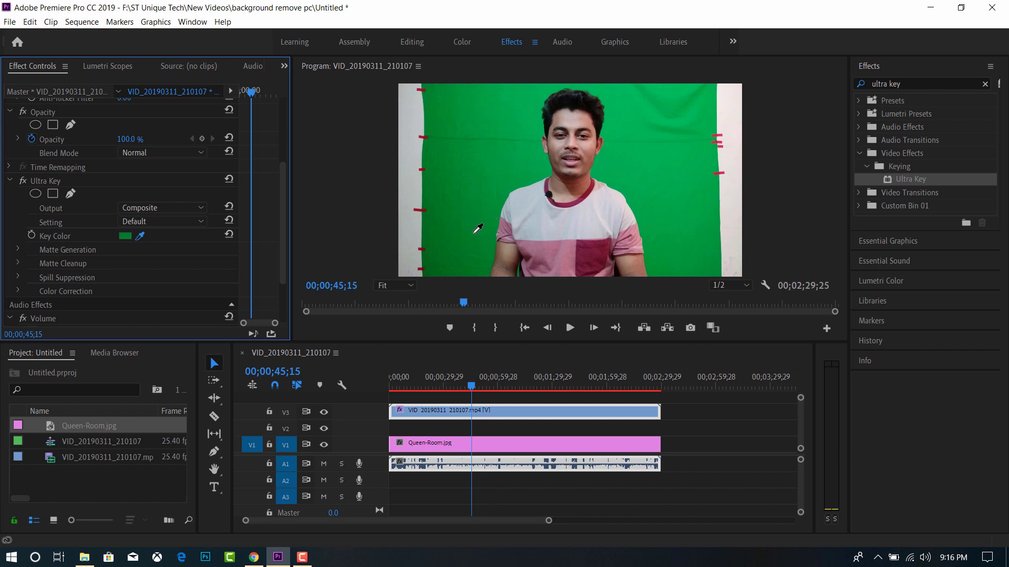
pyautogui.click(476, 233)
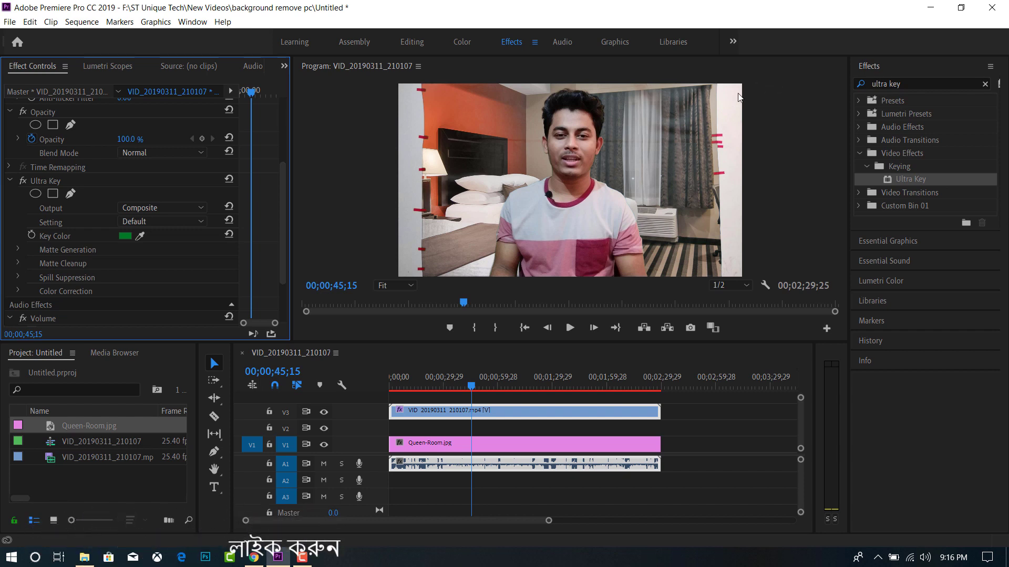
pyautogui.tripleClick(909, 83)
# Search 'crop' and apply the Crop effect to the presenter clip on V3.
pyautogui.press('BackSpace')
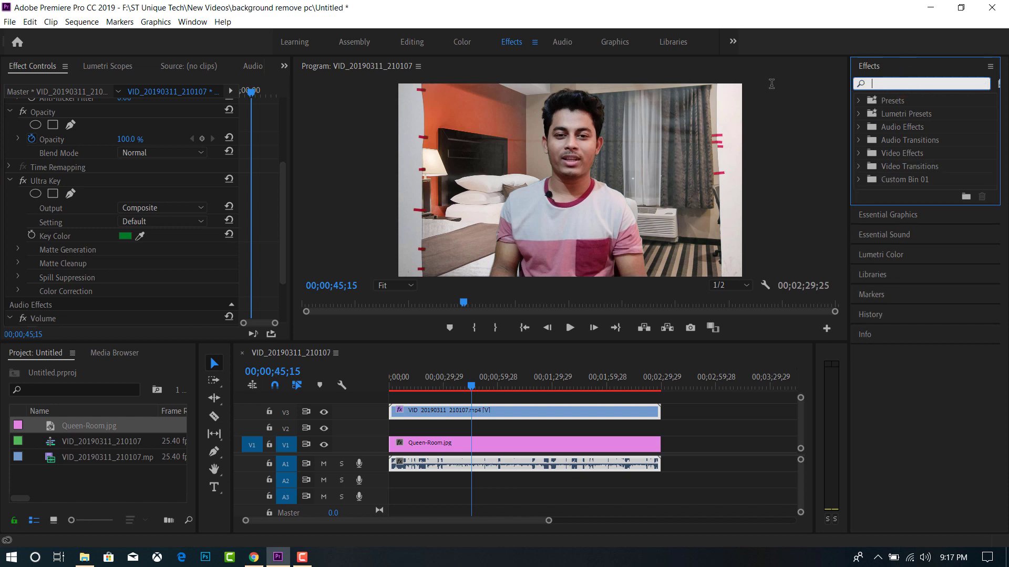
pyautogui.write('crop')
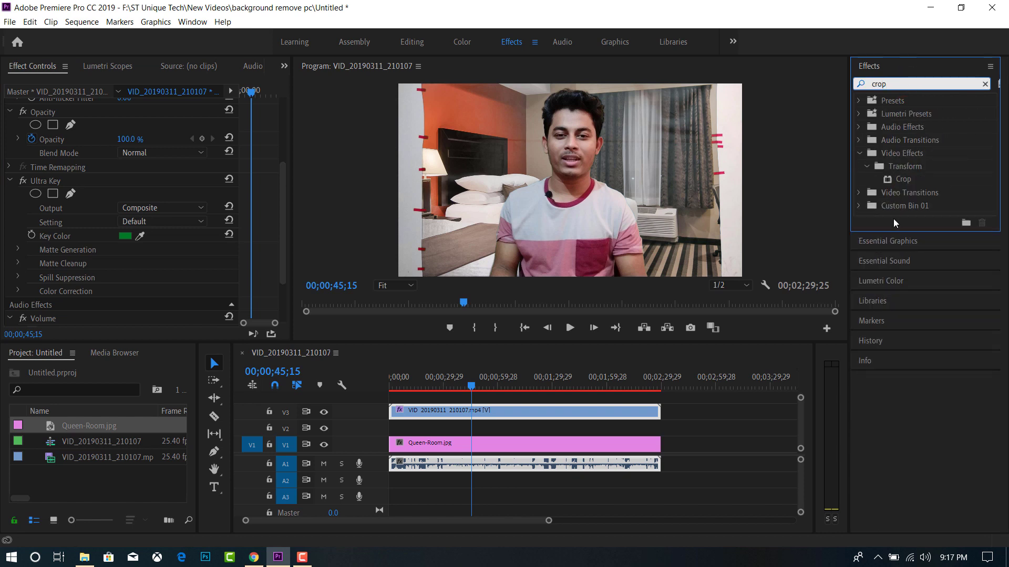
pyautogui.moveTo(898, 182); pyautogui.dragTo(466, 413)
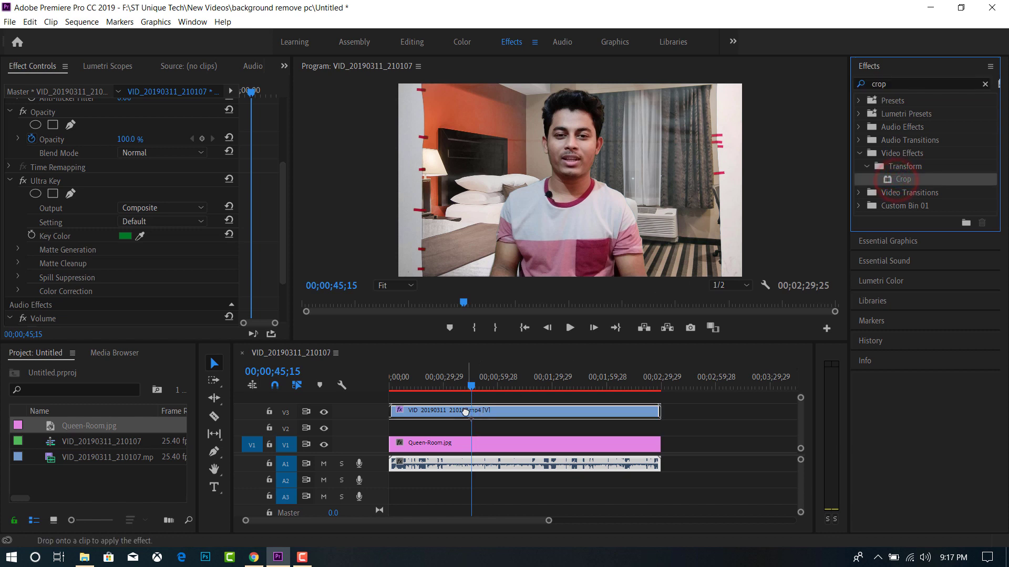
pyautogui.scroll(-5, 134, 283)
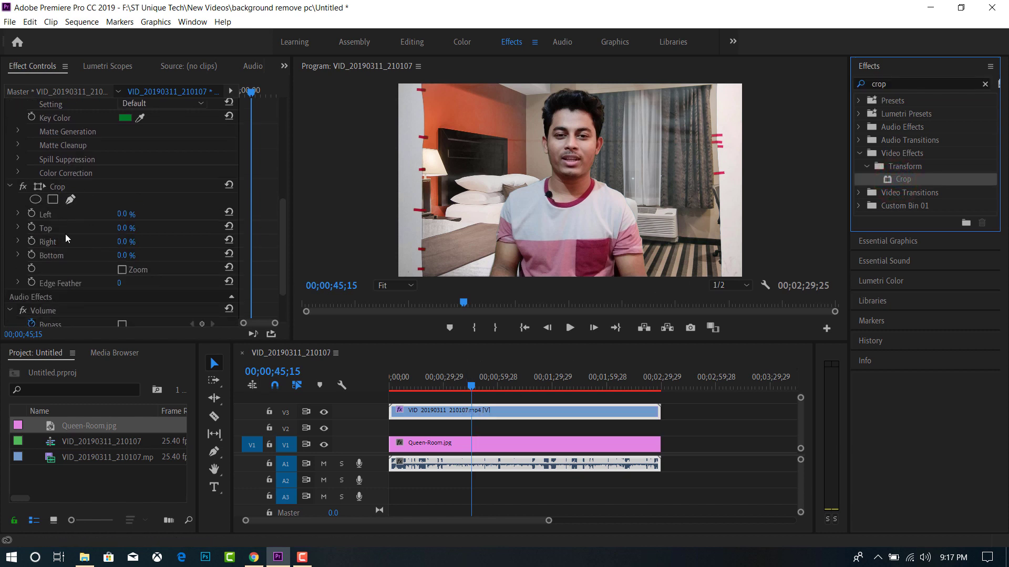
# Crop Left 13% and Right 11%, then shrink the timeline to enlarge the program preview.
pyautogui.moveTo(123, 218); pyautogui.dragTo(130, 218)
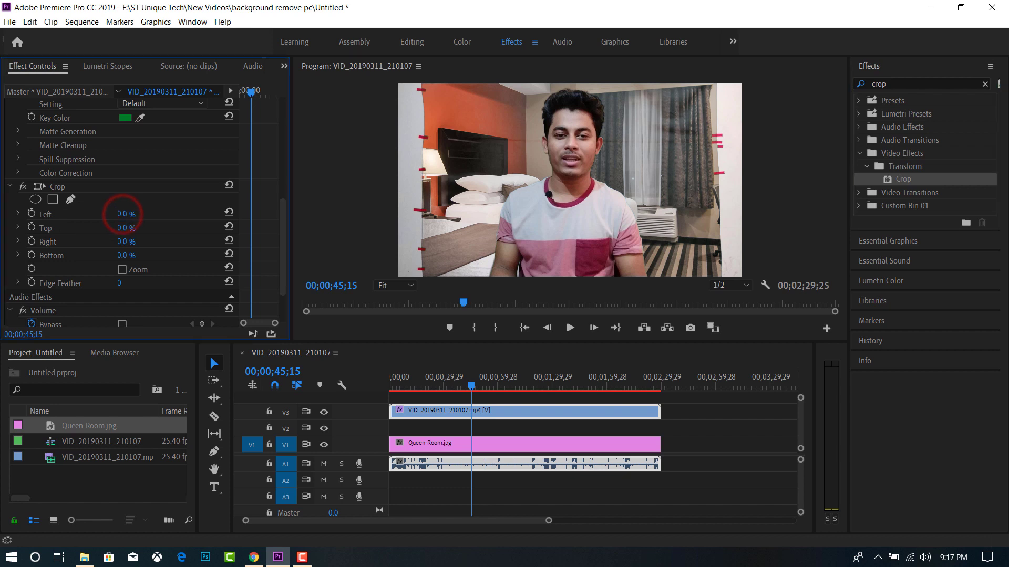
pyautogui.click(125, 241)
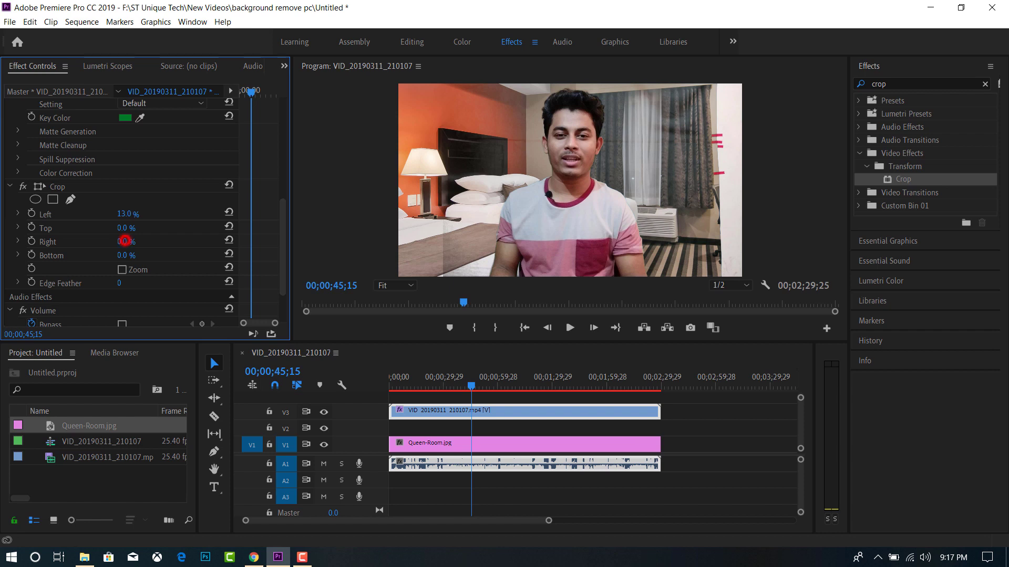
pyautogui.moveTo(125, 241); pyautogui.dragTo(163, 241)
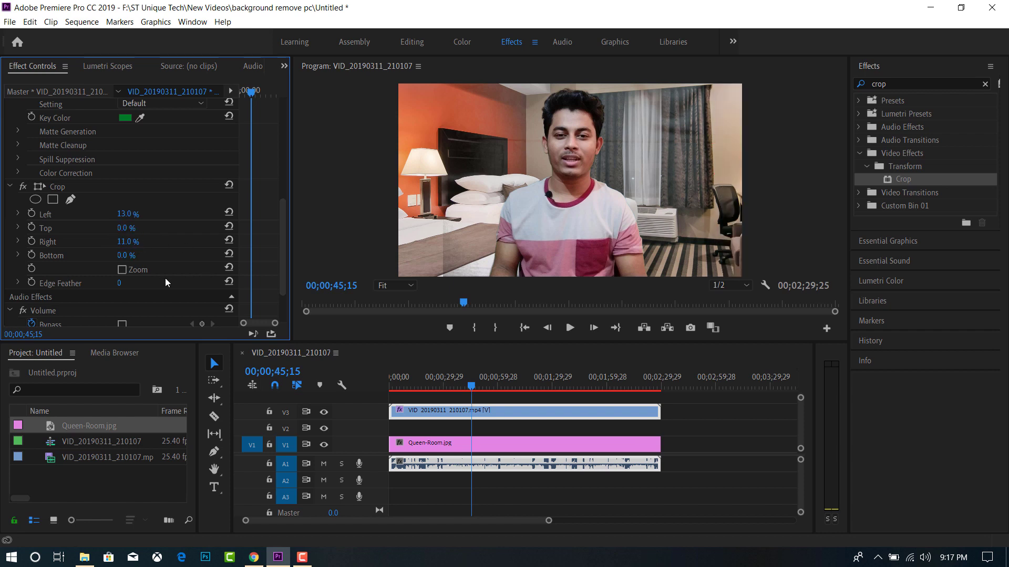
pyautogui.click(9, 186)
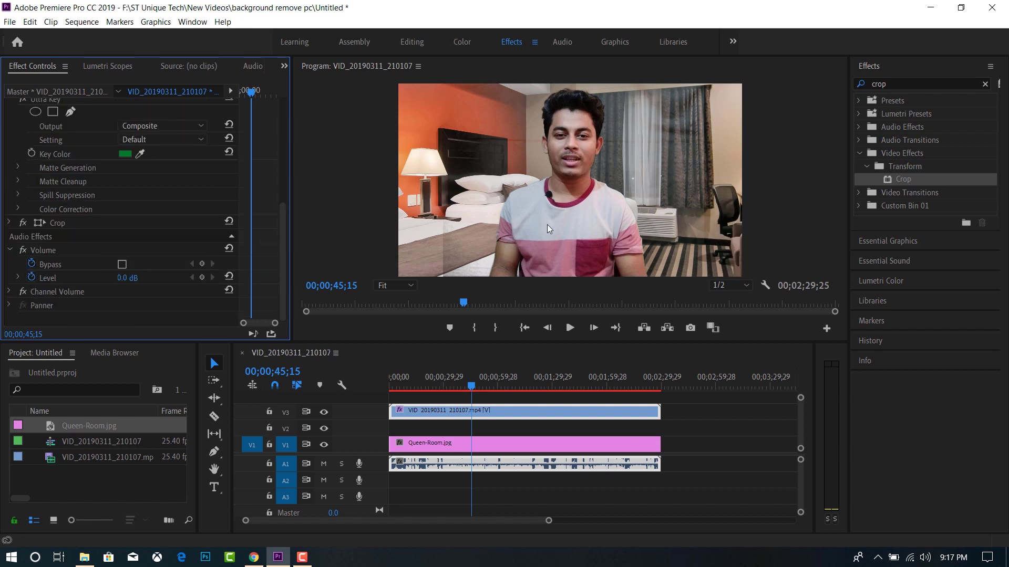
pyautogui.click(507, 343)
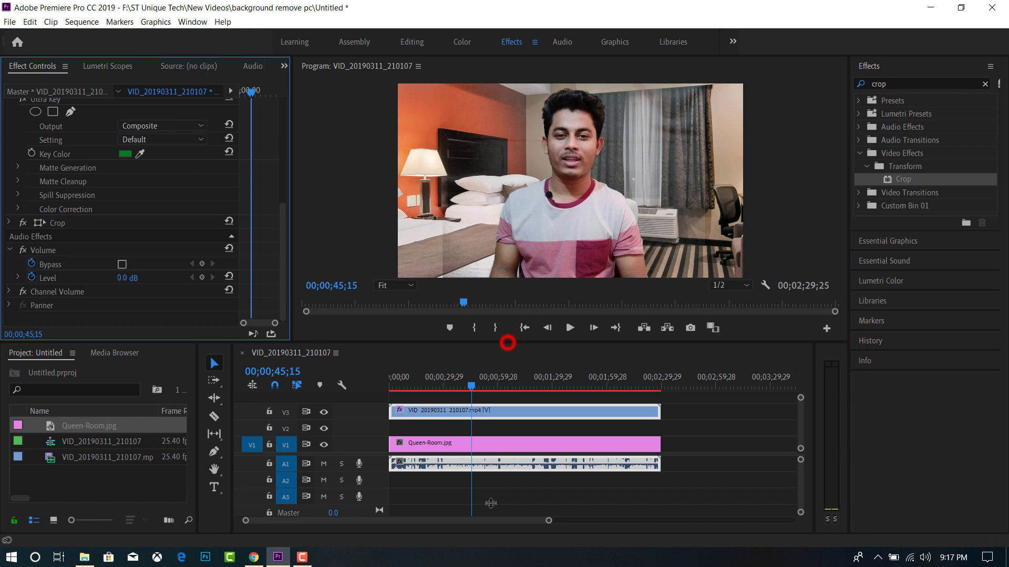
pyautogui.moveTo(490, 503); pyautogui.dragTo(488, 518)
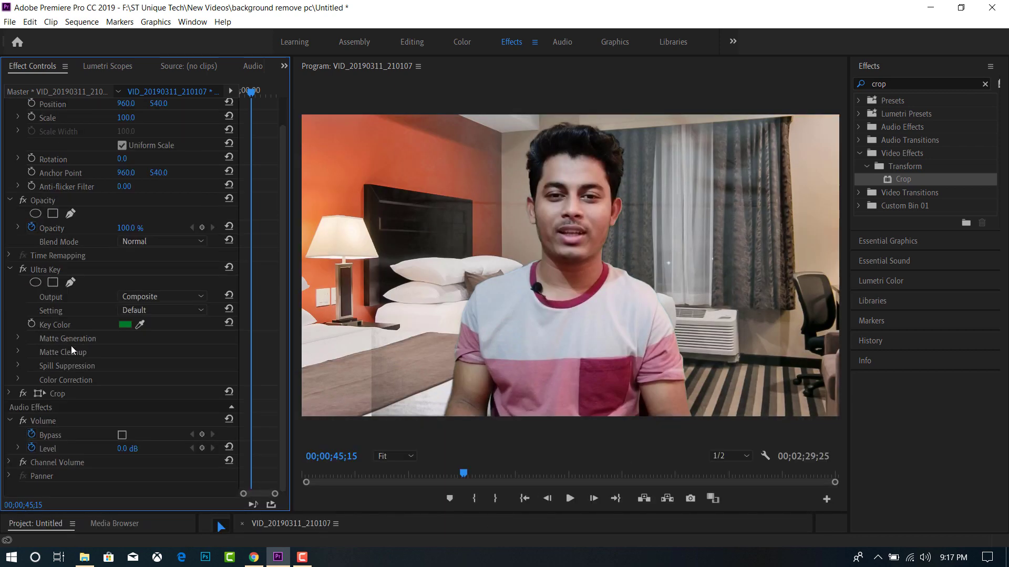
# In Ultra Key Matte Generation, scrub Highlight to 0, Tolerance to 100 and Pedestal to 100.
pyautogui.click(18, 339)
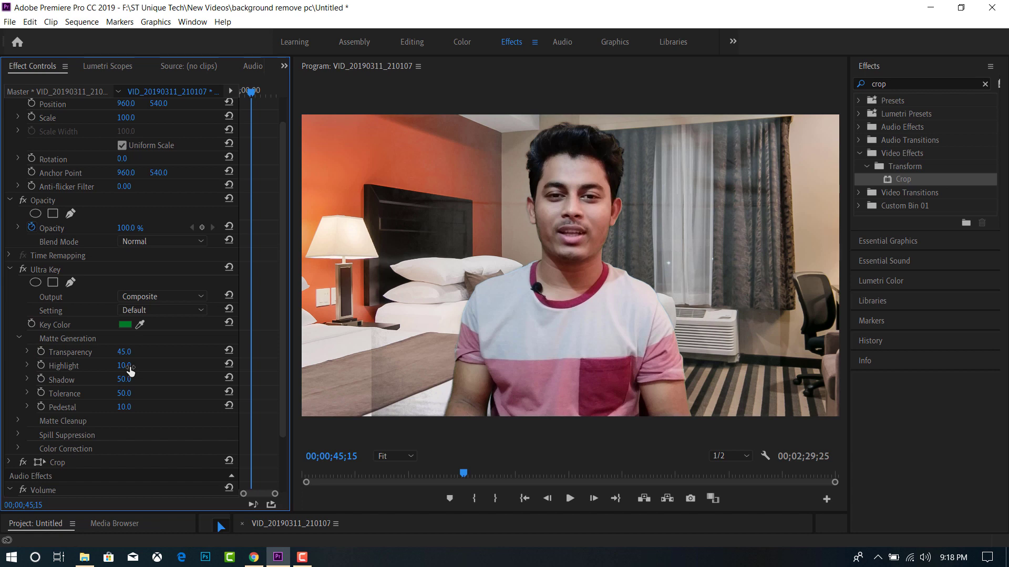
pyautogui.moveTo(129, 370); pyautogui.dragTo(118, 371)
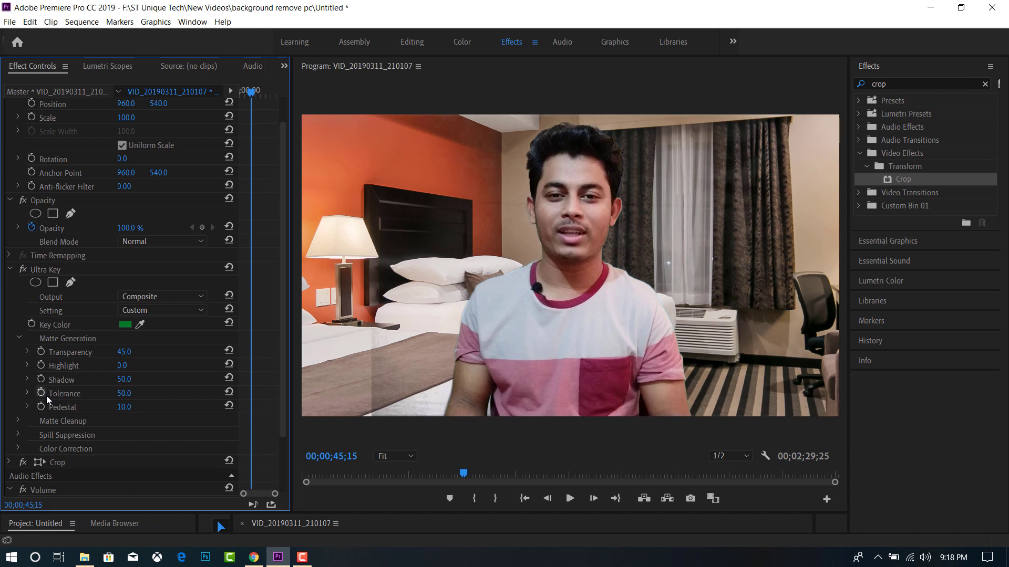
pyautogui.moveTo(125, 398); pyautogui.dragTo(141, 398)
pyautogui.moveTo(142, 394); pyautogui.dragTo(150, 394)
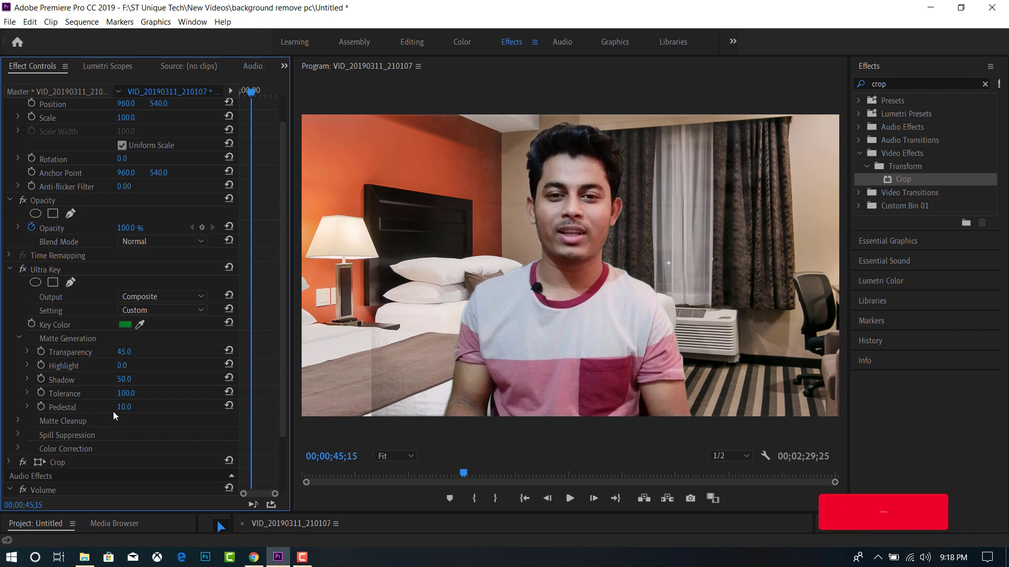
pyautogui.moveTo(124, 407); pyautogui.dragTo(656, 363)
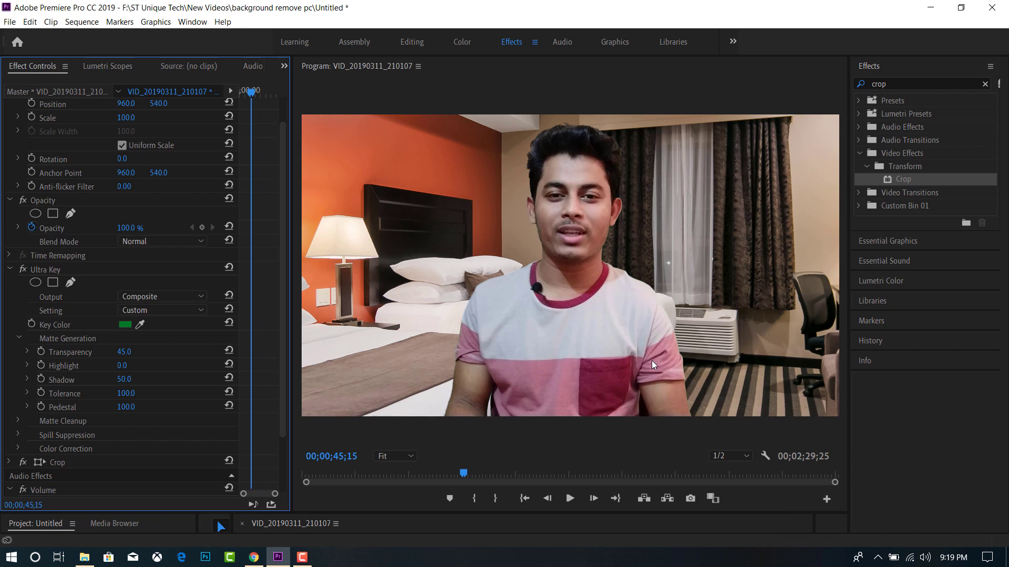
pyautogui.moveTo(283, 357); pyautogui.dragTo(267, 423)
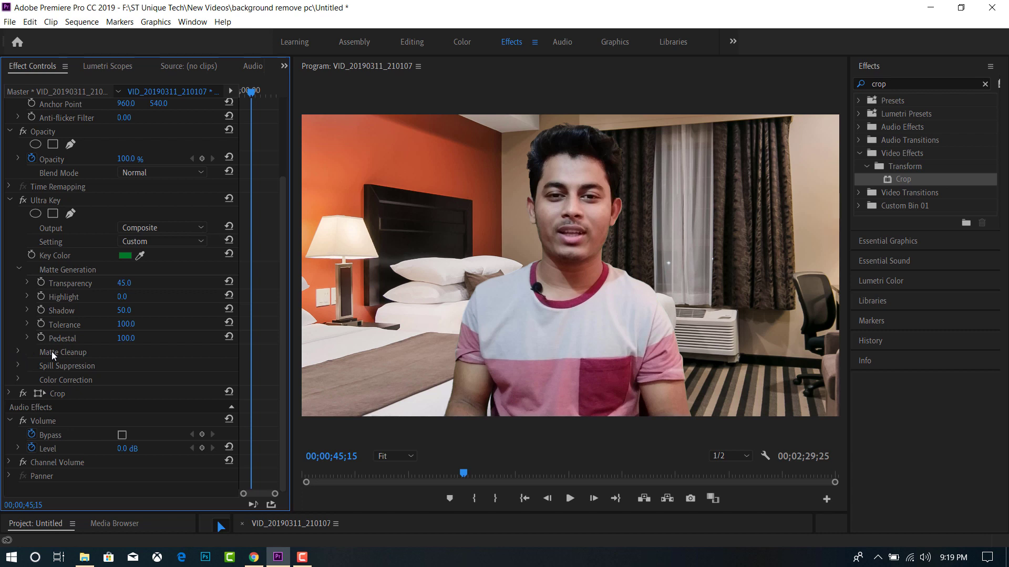
# Set Ultra Key Matte Cleanup Choke to 4.0 and Soften to 4.0, then collapse the matte sections.
pyautogui.click(17, 352)
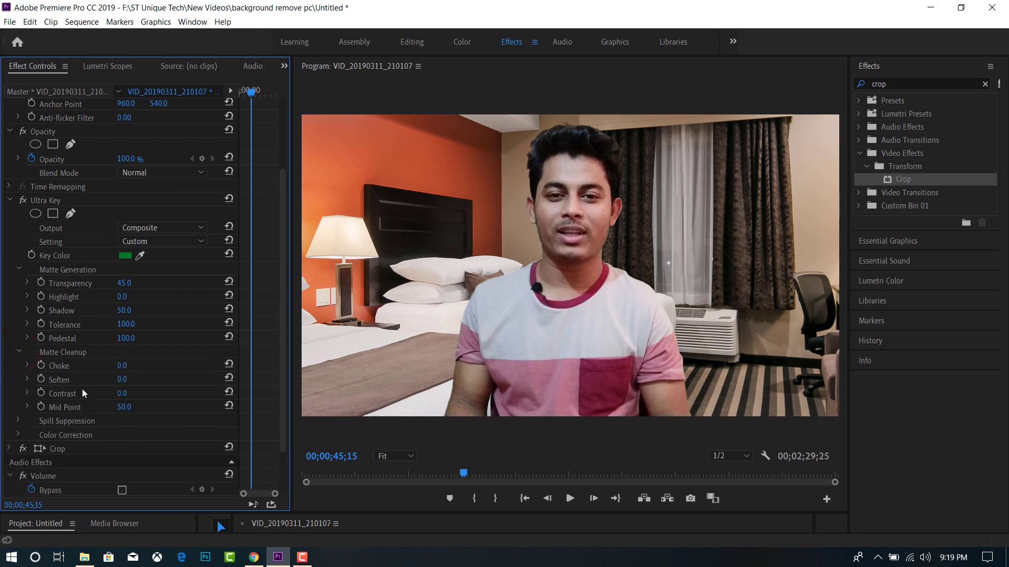
pyautogui.click(124, 365)
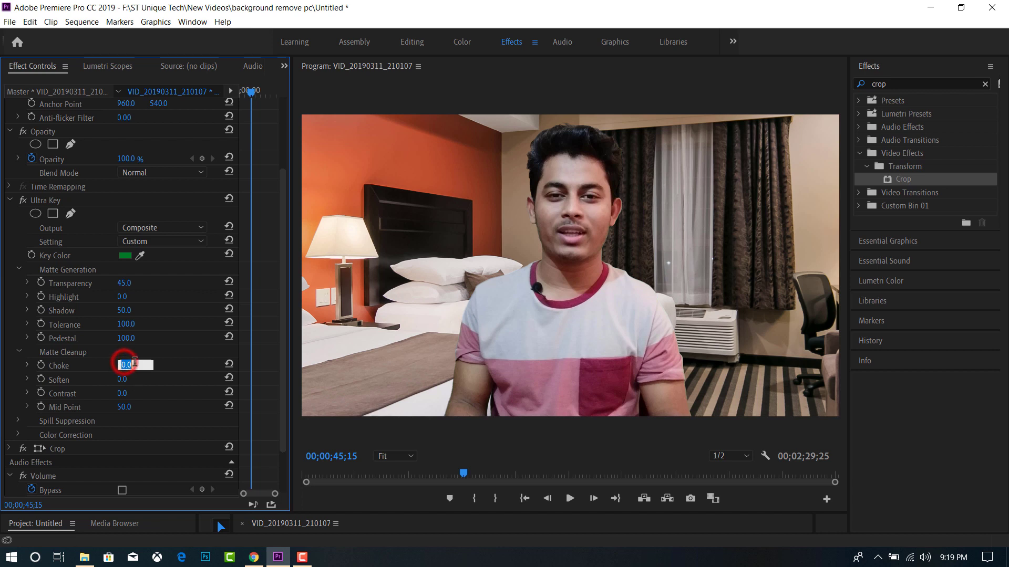
pyautogui.write('4')
pyautogui.press('Return')
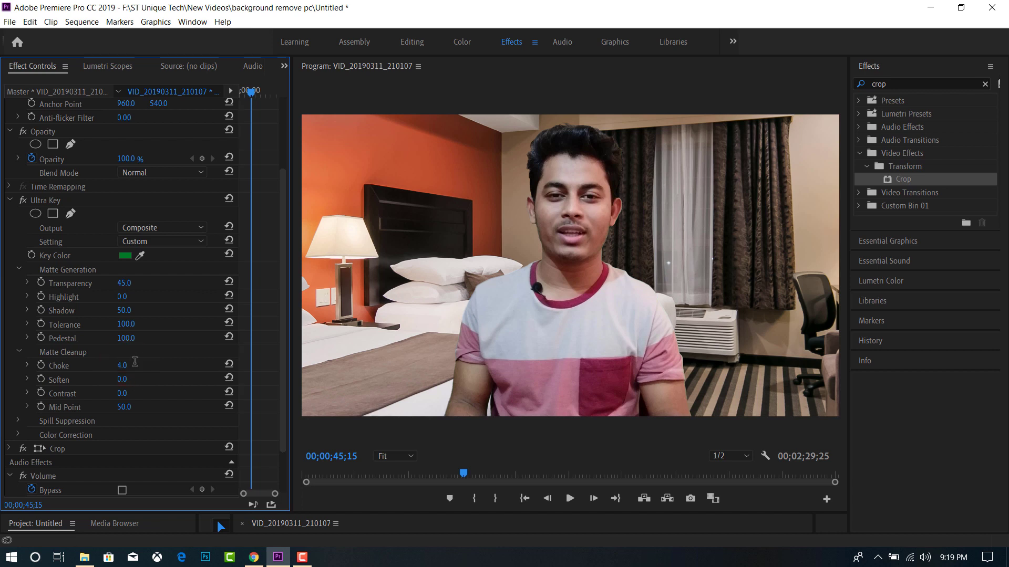
pyautogui.click(125, 379)
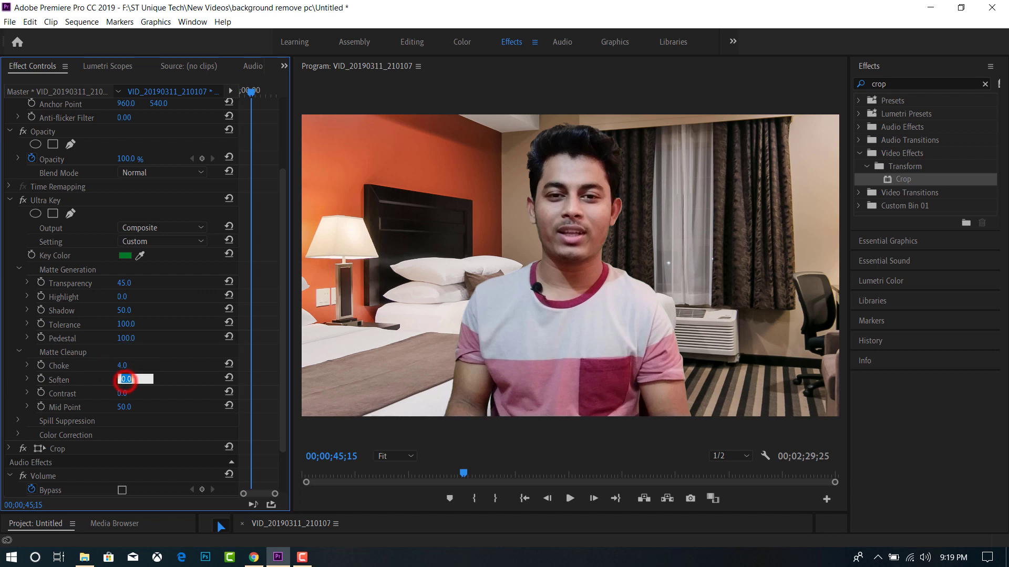
pyautogui.write('4')
pyautogui.press('Return')
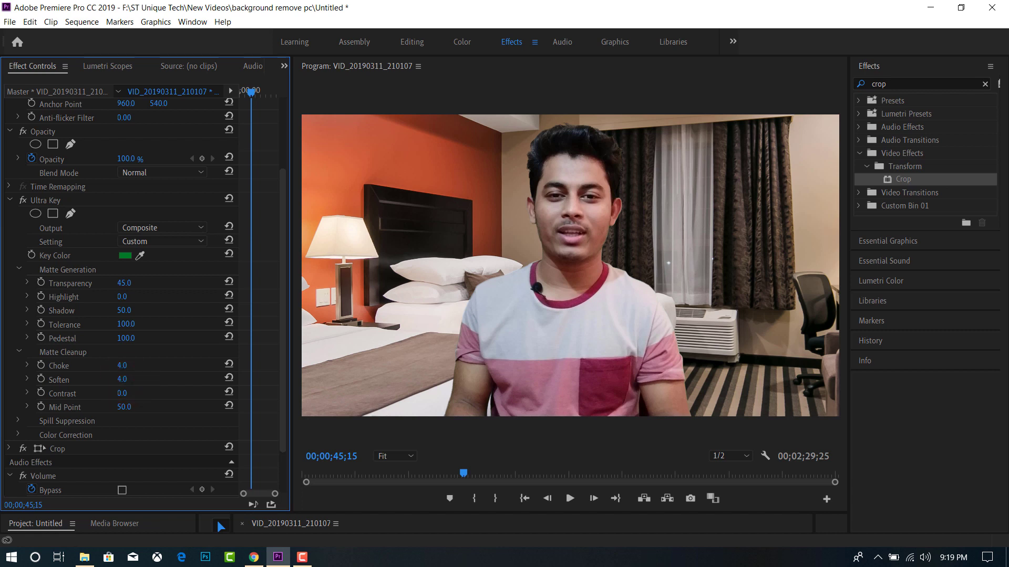
pyautogui.click(19, 353)
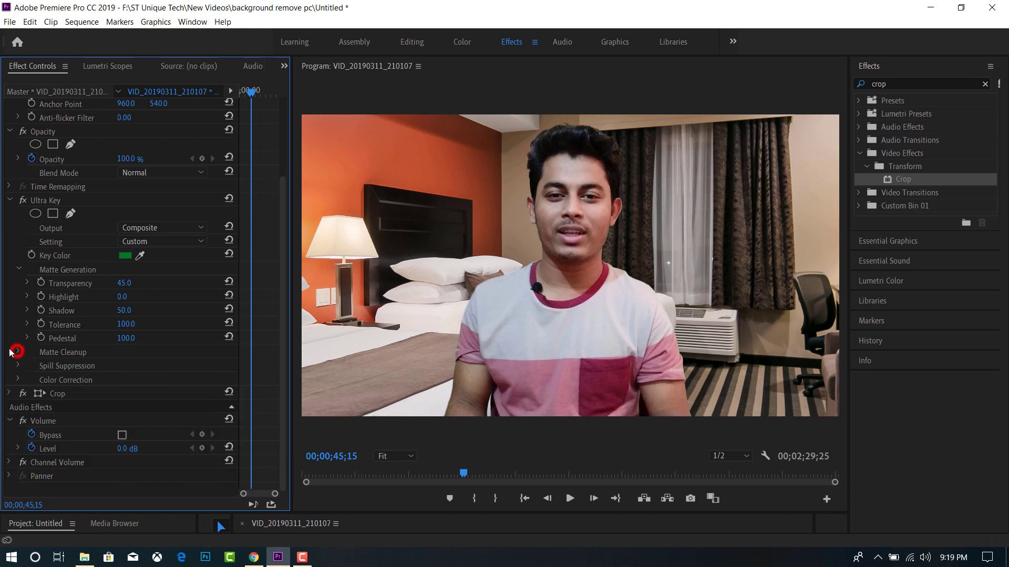
pyautogui.click(19, 269)
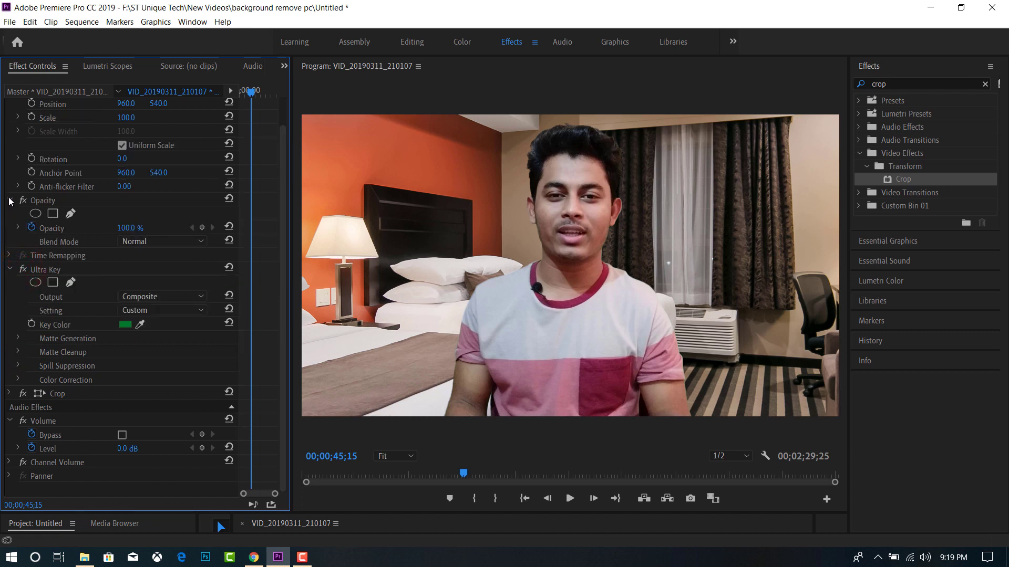
# Collapse Opacity, scrub the preview back, and resize panels to show the timeline and project.
pyautogui.click(9, 201)
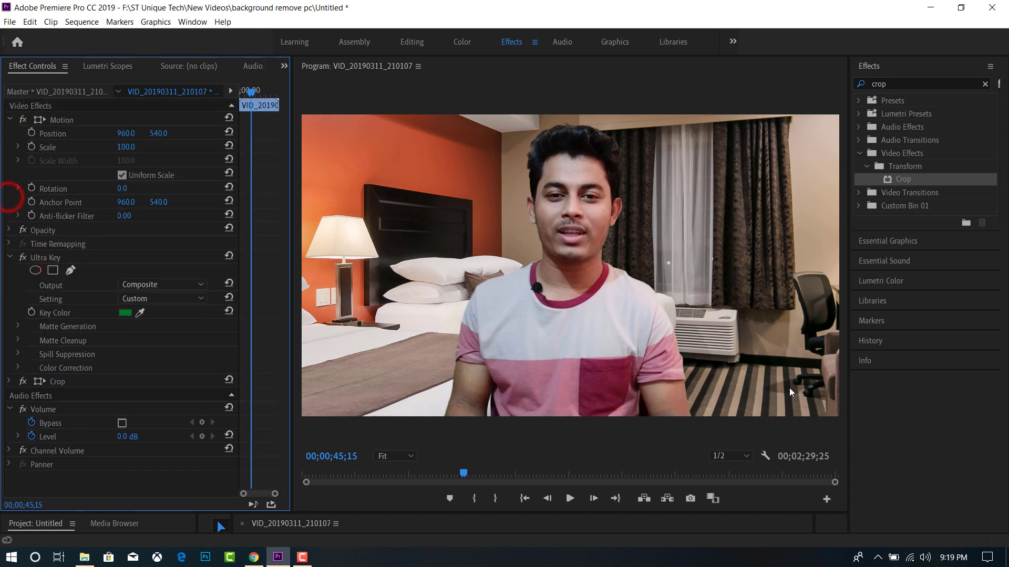
pyautogui.moveTo(463, 476); pyautogui.dragTo(394, 476)
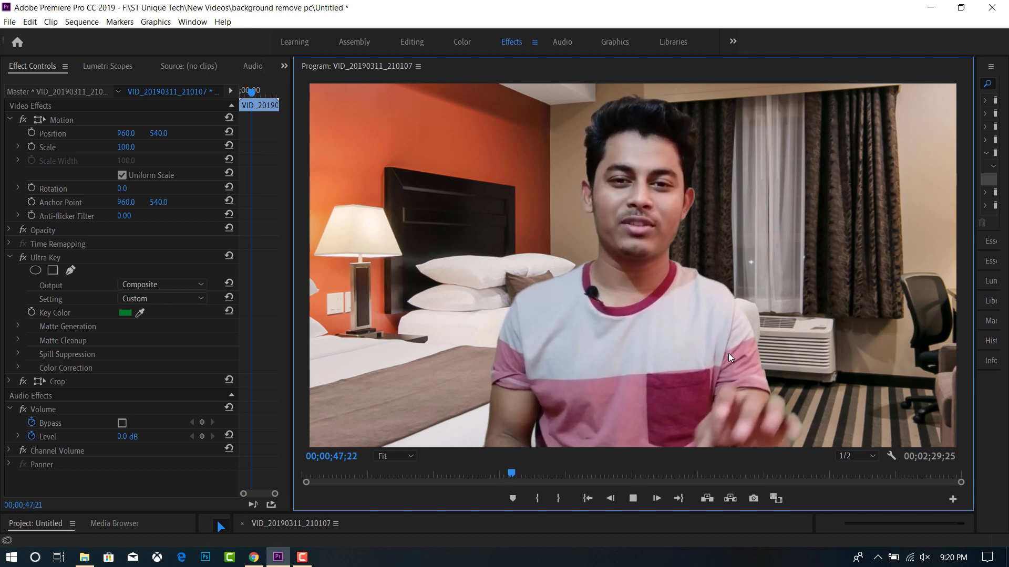
pyautogui.moveTo(974, 253); pyautogui.dragTo(717, 262)
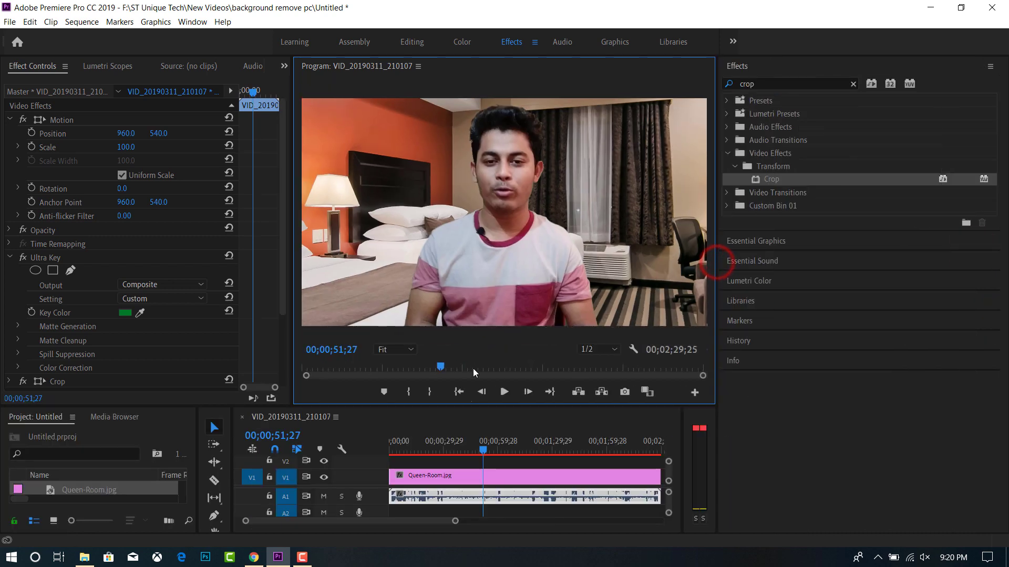
pyautogui.moveTo(426, 367)
pyautogui.mouseDown()
pyautogui.moveTo(417, 366)
pyautogui.moveTo(427, 369)
pyautogui.mouseUp()
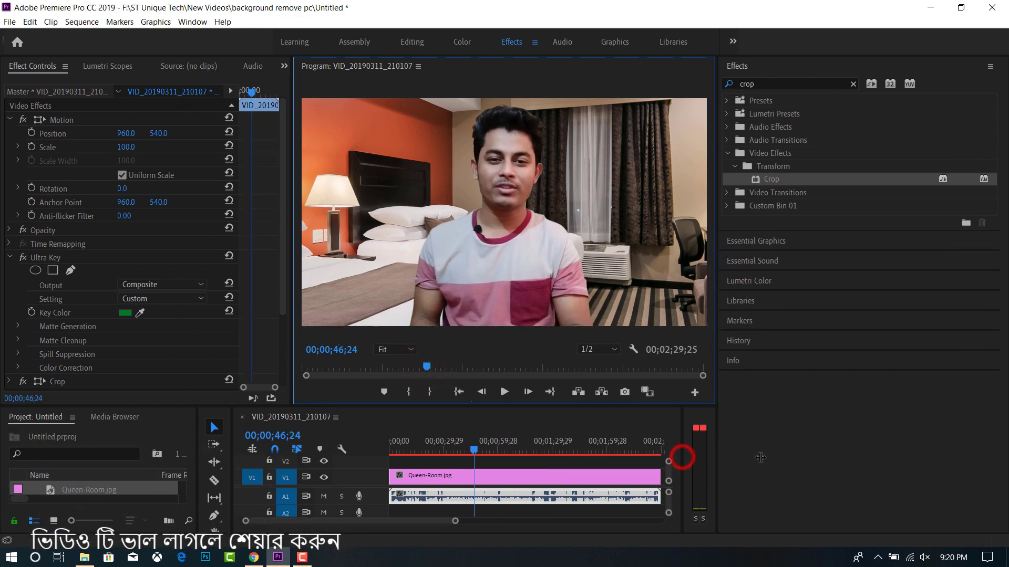
pyautogui.moveTo(687, 459); pyautogui.dragTo(874, 459)
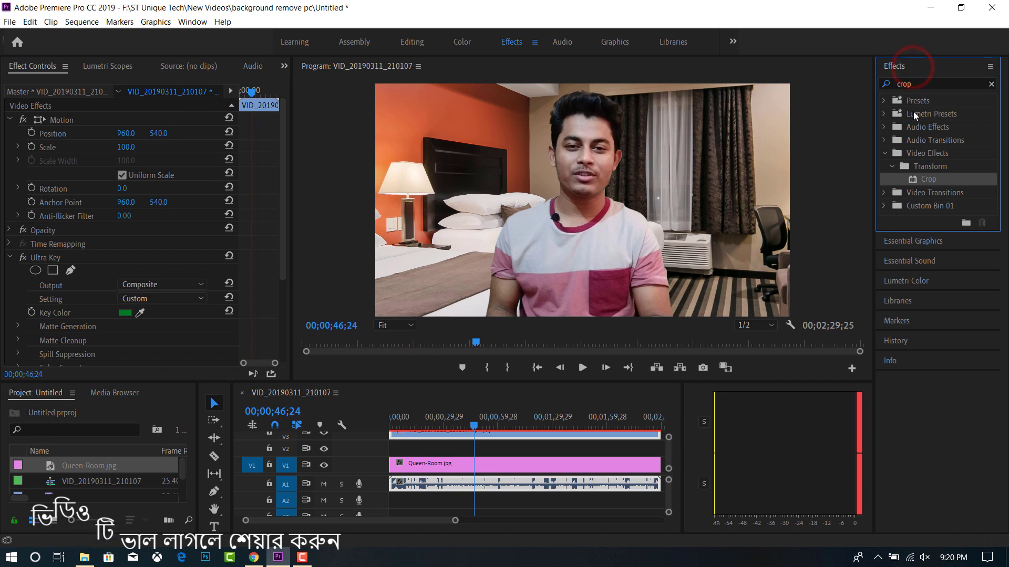
# Search 'blur' and apply Camera Blur to the Queen-Room.jpg background.
pyautogui.click(991, 84)
pyautogui.click(948, 83)
pyautogui.write('blur')
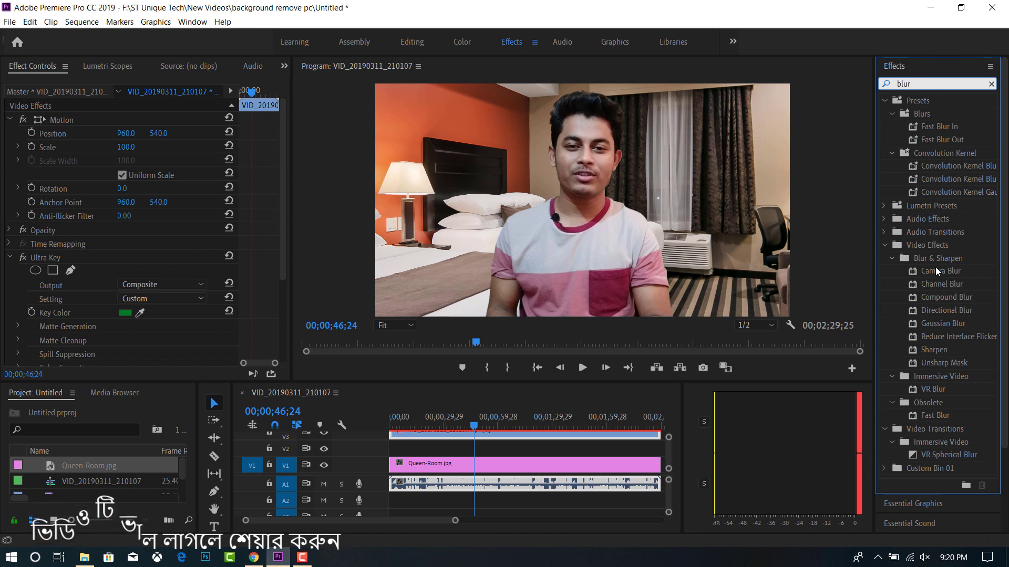
pyautogui.click(935, 272)
pyautogui.moveTo(935, 272); pyautogui.dragTo(453, 468)
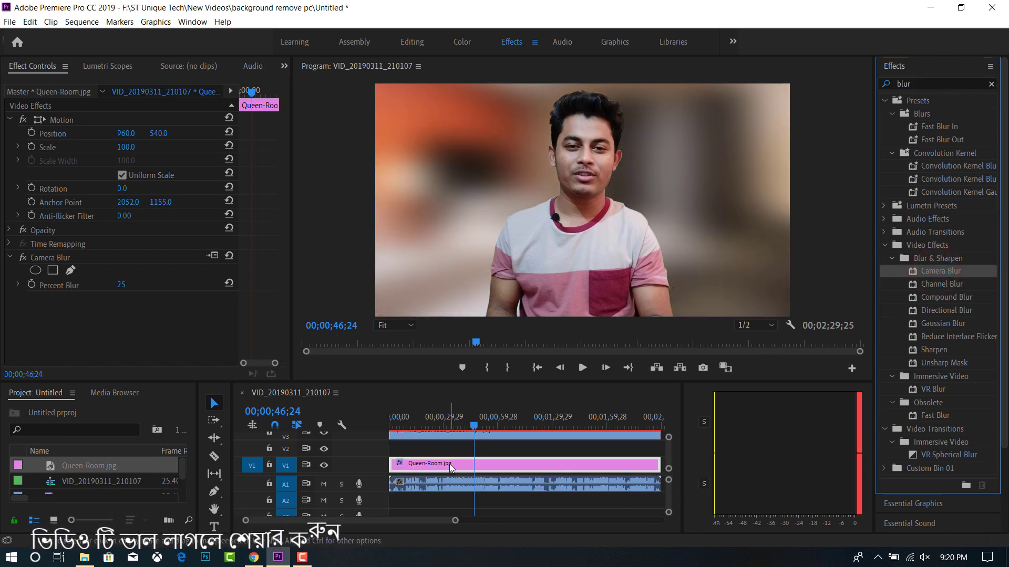
# Set Percent Blur to 2 and scrub back to 00;00;10;25 to preview the softened room.
pyautogui.click(466, 419)
pyautogui.moveTo(466, 419); pyautogui.dragTo(445, 419)
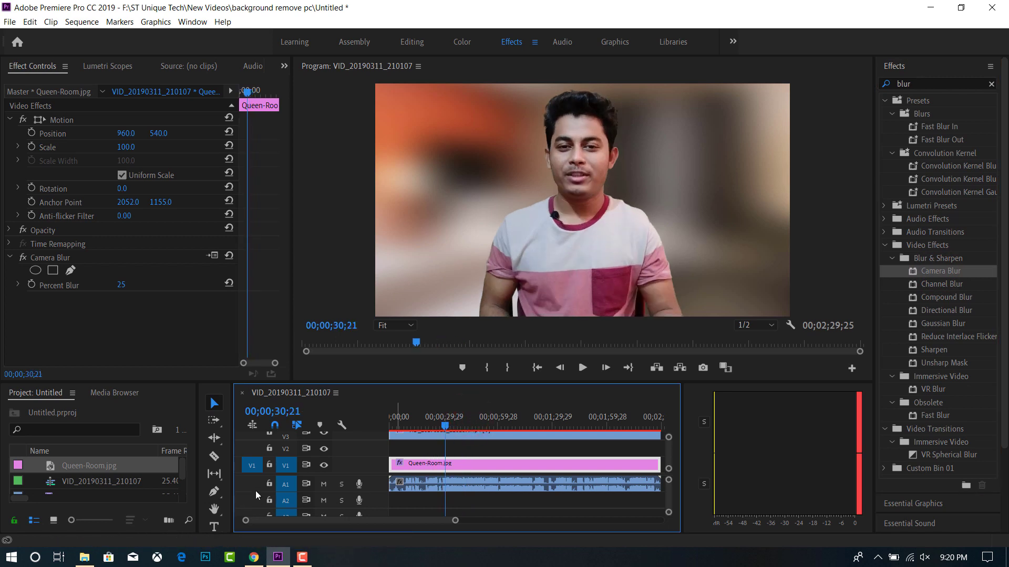
pyautogui.click(121, 284)
pyautogui.write('2')
pyautogui.press('Return')
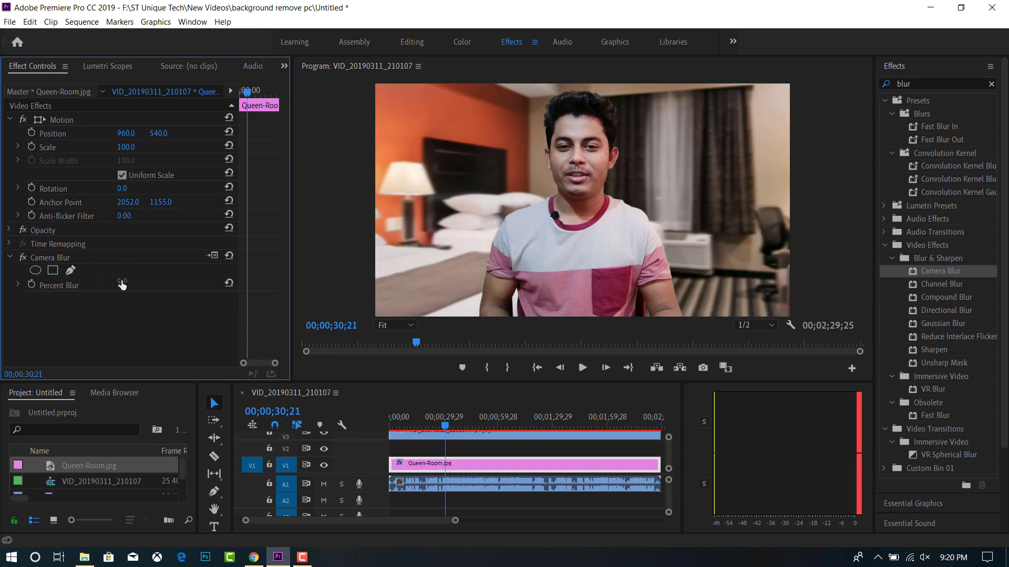
pyautogui.moveTo(442, 426); pyautogui.dragTo(408, 431)
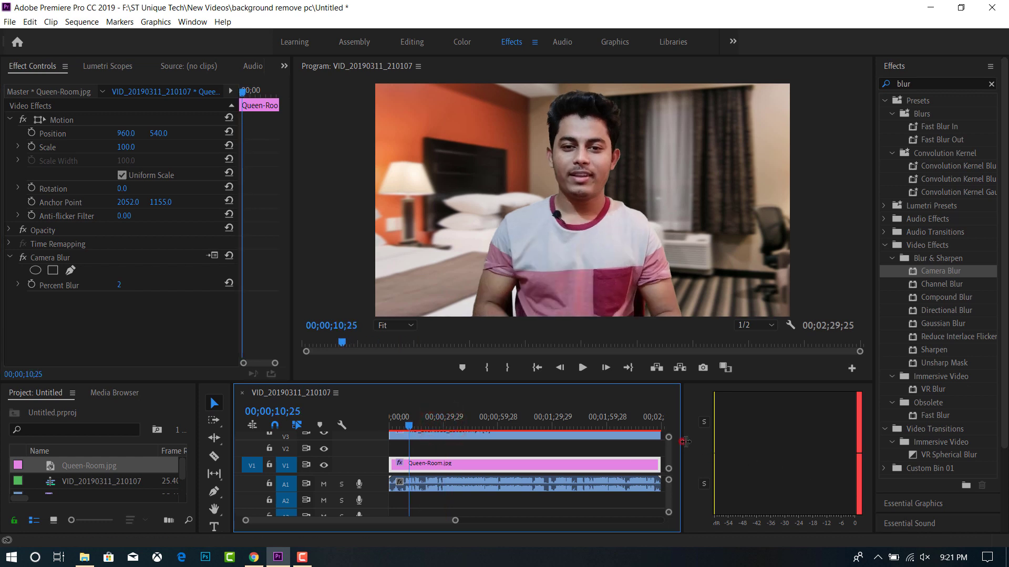
pyautogui.moveTo(682, 443); pyautogui.dragTo(819, 443)
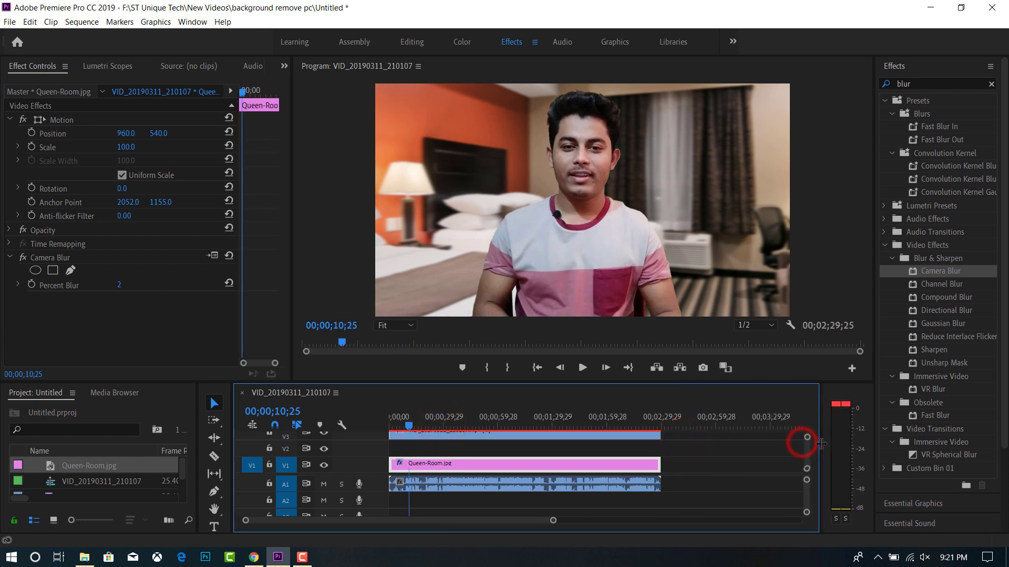
# Toggle the clip's Ultra Key effect off and on to compare the keyed presenter against the raw green screen.
pyautogui.click(525, 484)
pyautogui.click(22, 258)
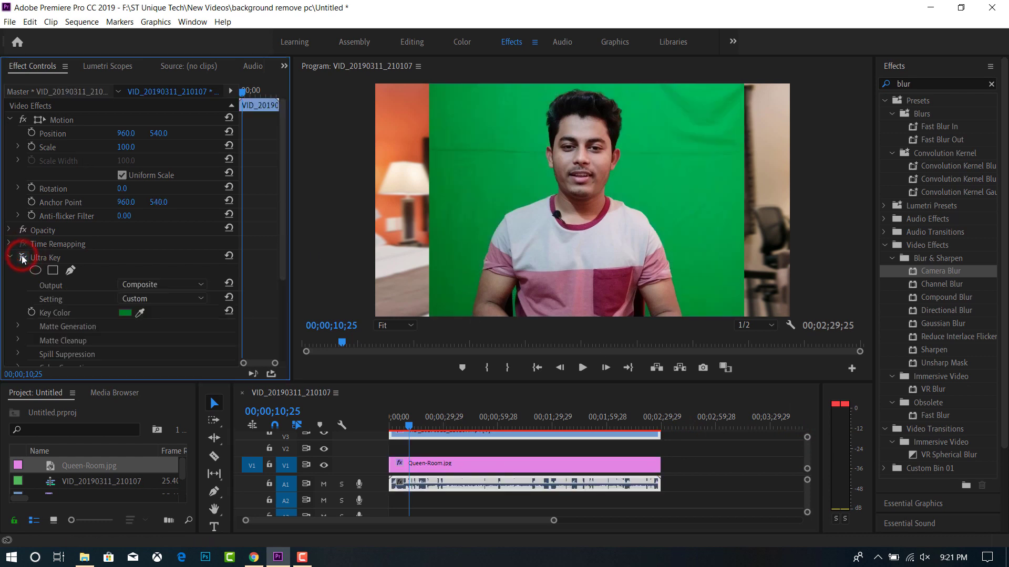
pyautogui.click(22, 259)
pyautogui.click(22, 259)
pyautogui.click(22, 259)
pyautogui.click(22, 257)
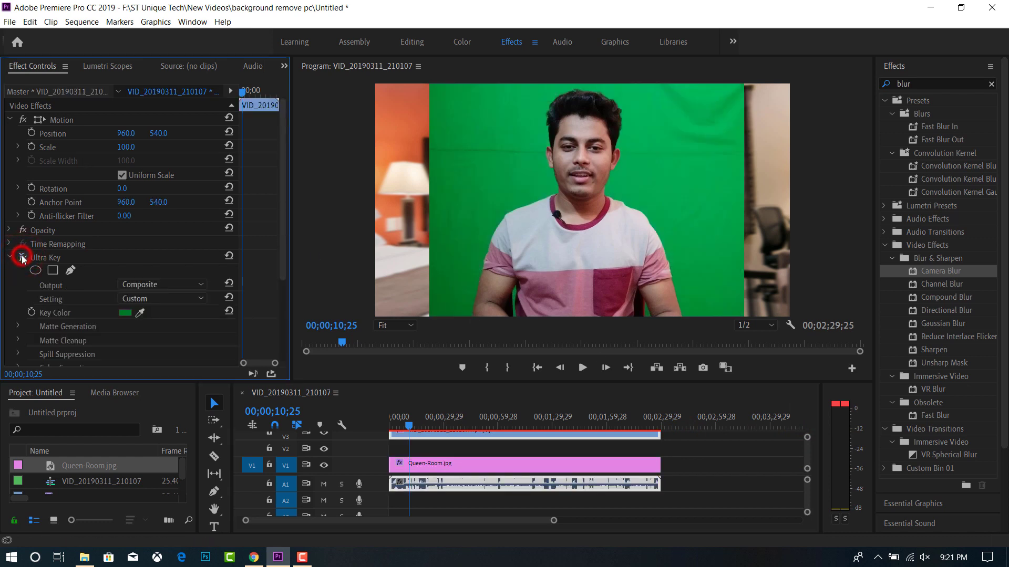
pyautogui.click(22, 258)
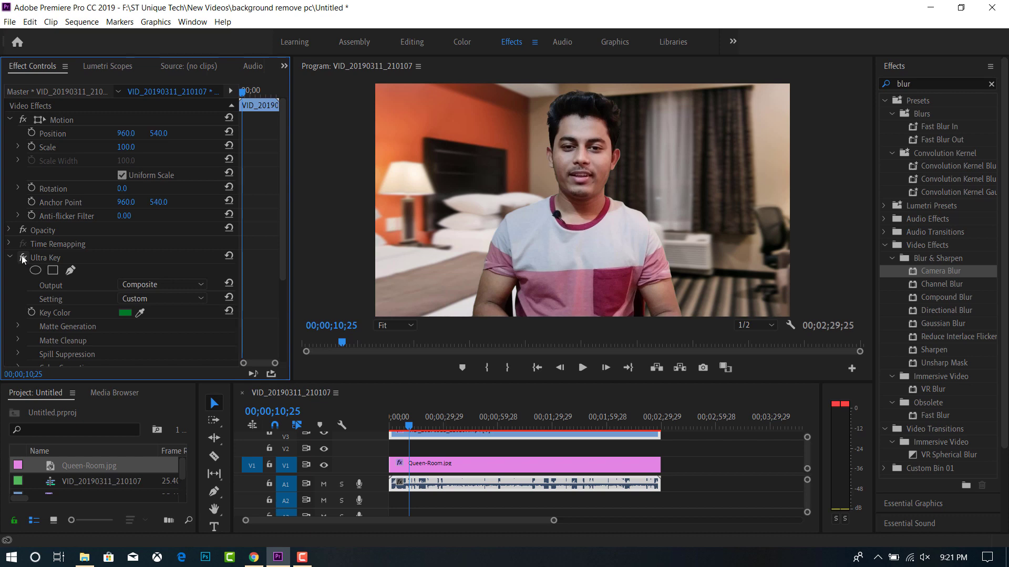
pyautogui.click(10, 23)
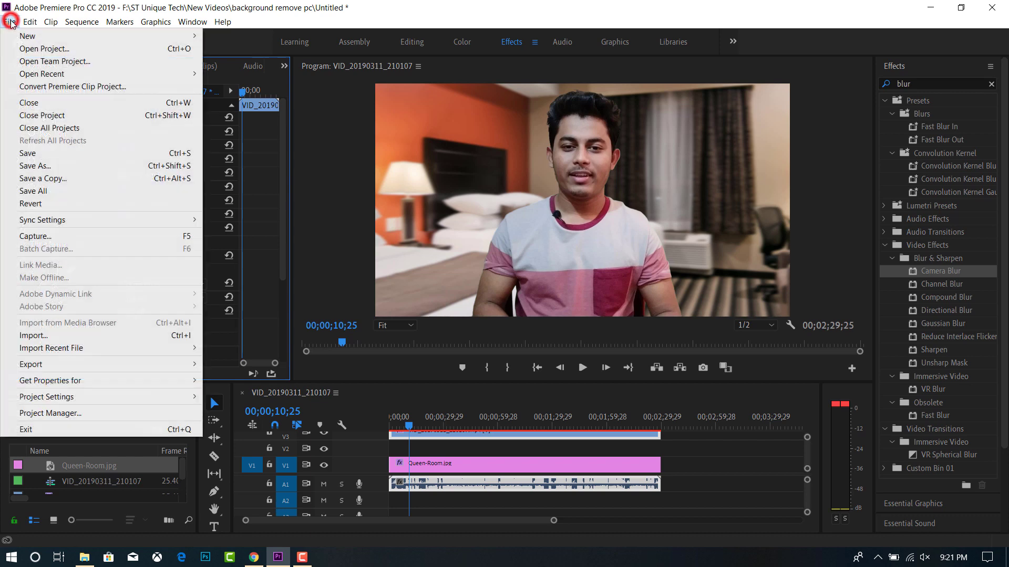
# Open the media Export Settings and keep H.264 as the output format.
pyautogui.click(68, 366)
pyautogui.click(234, 366)
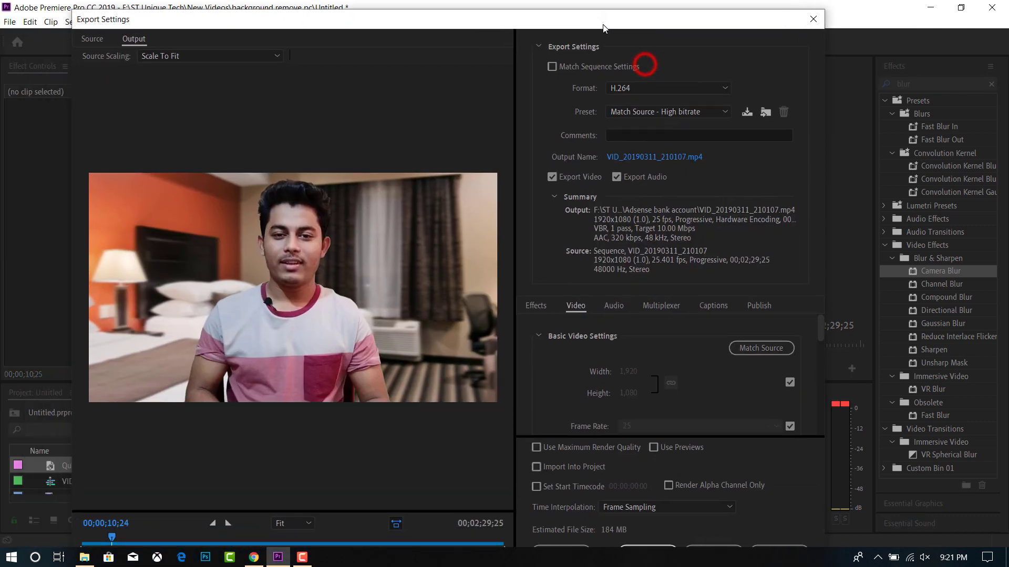
pyautogui.click(625, 89)
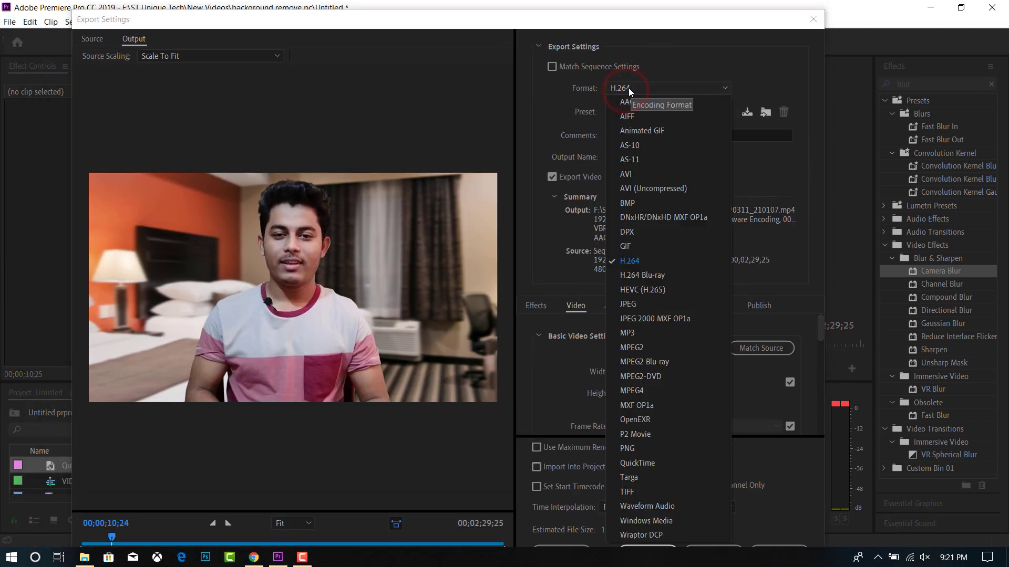
pyautogui.click(625, 87)
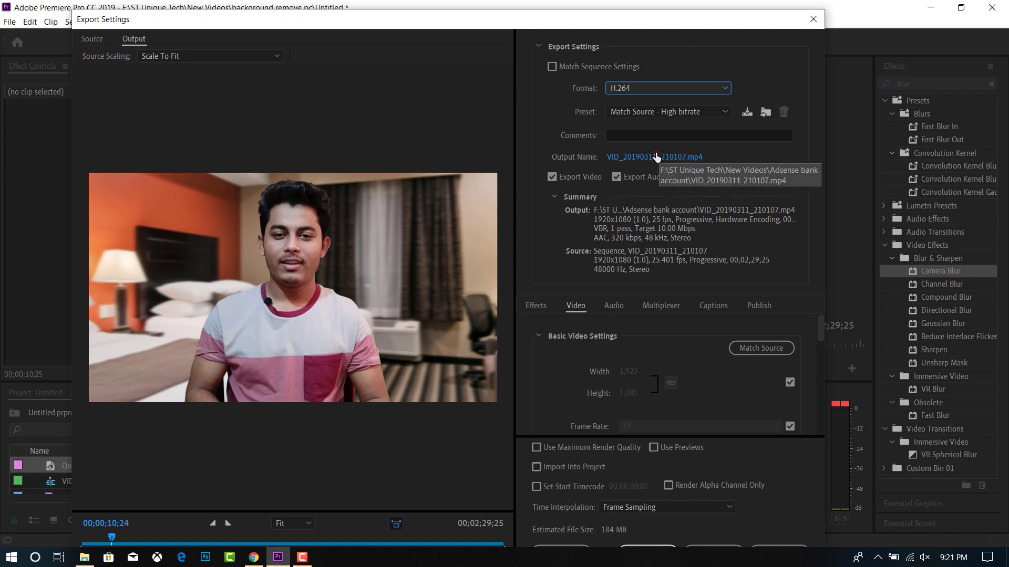
# Keep the original save location for the output file VID_20190311_210107.mp4.
pyautogui.click(672, 157)
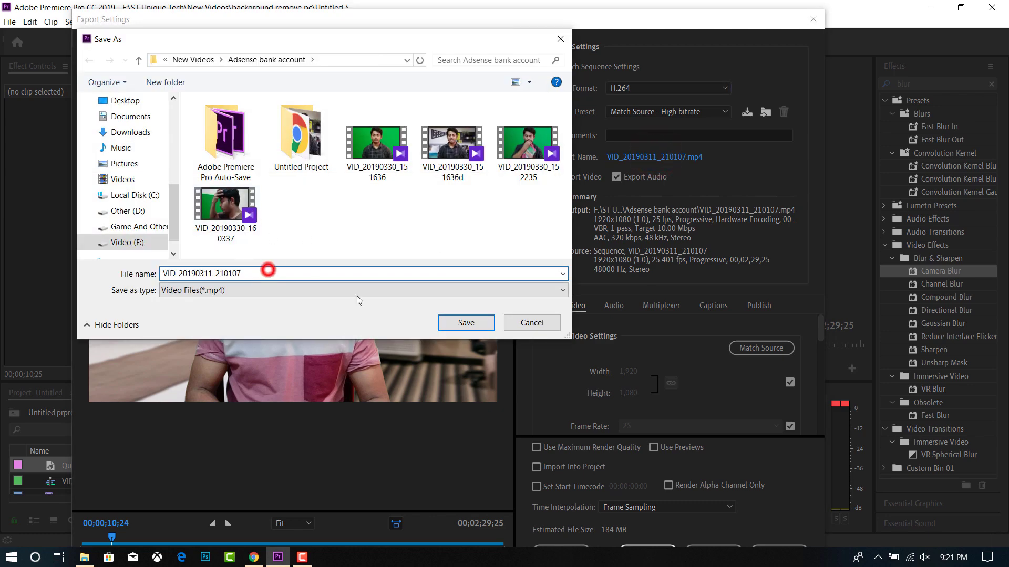
pyautogui.click(532, 323)
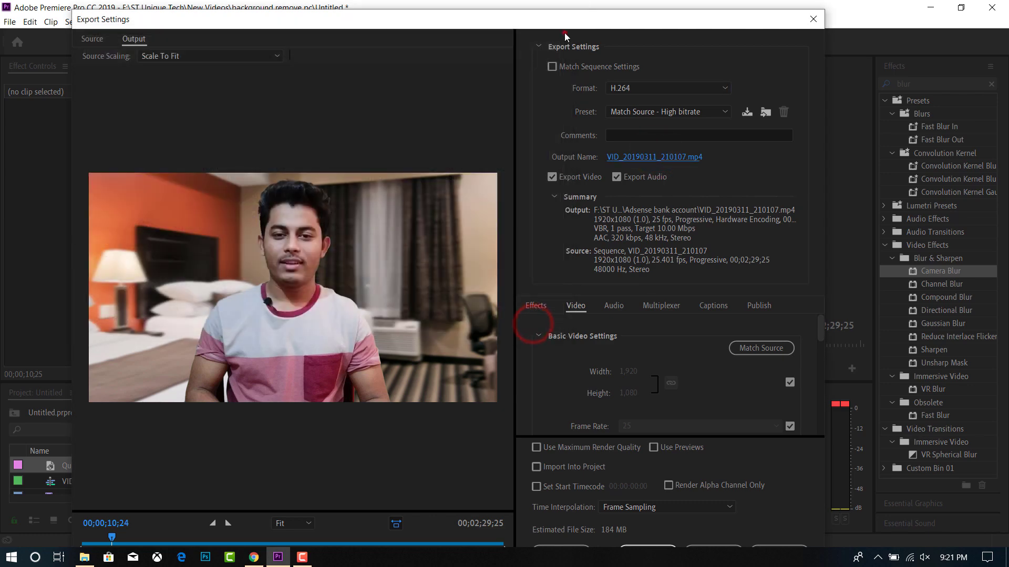
pyautogui.moveTo(515, 21); pyautogui.dragTo(542, 14)
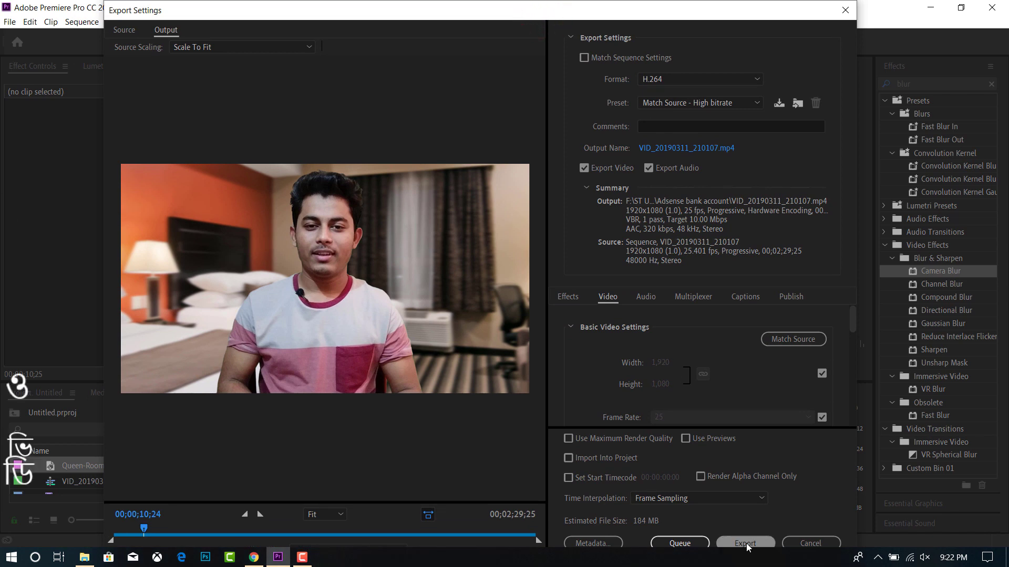